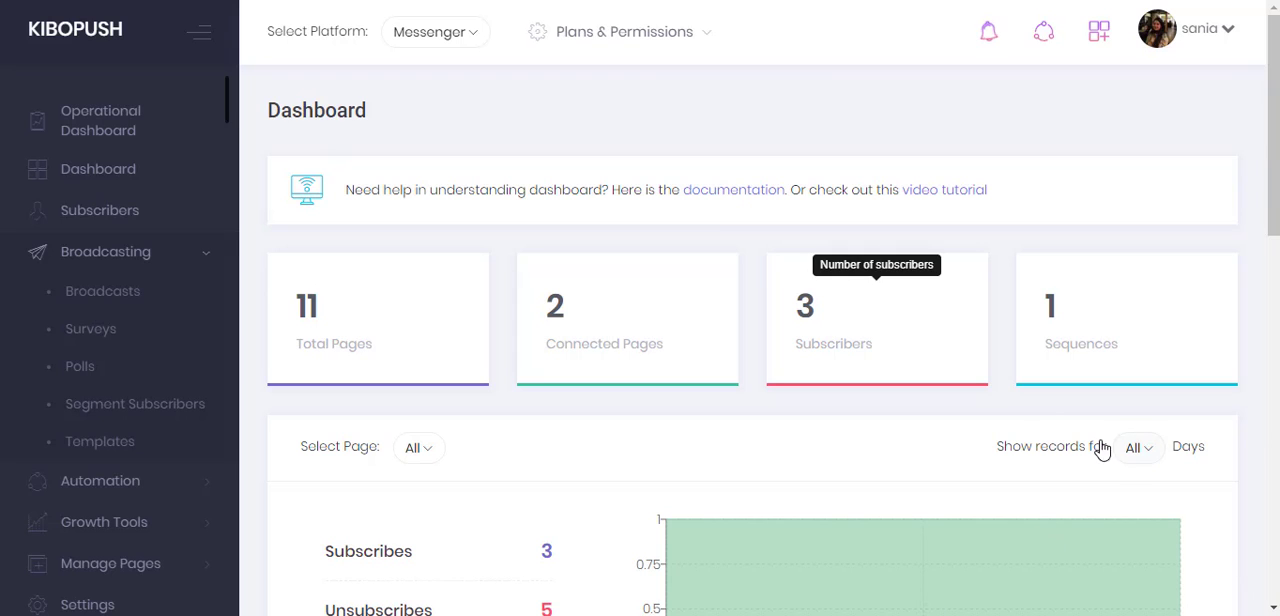
- Open the Whitelist Domains section of the account settings
{"action": "left_click_drag", "start_coordinate": [229, 106], "coordinate": [240, 171]}
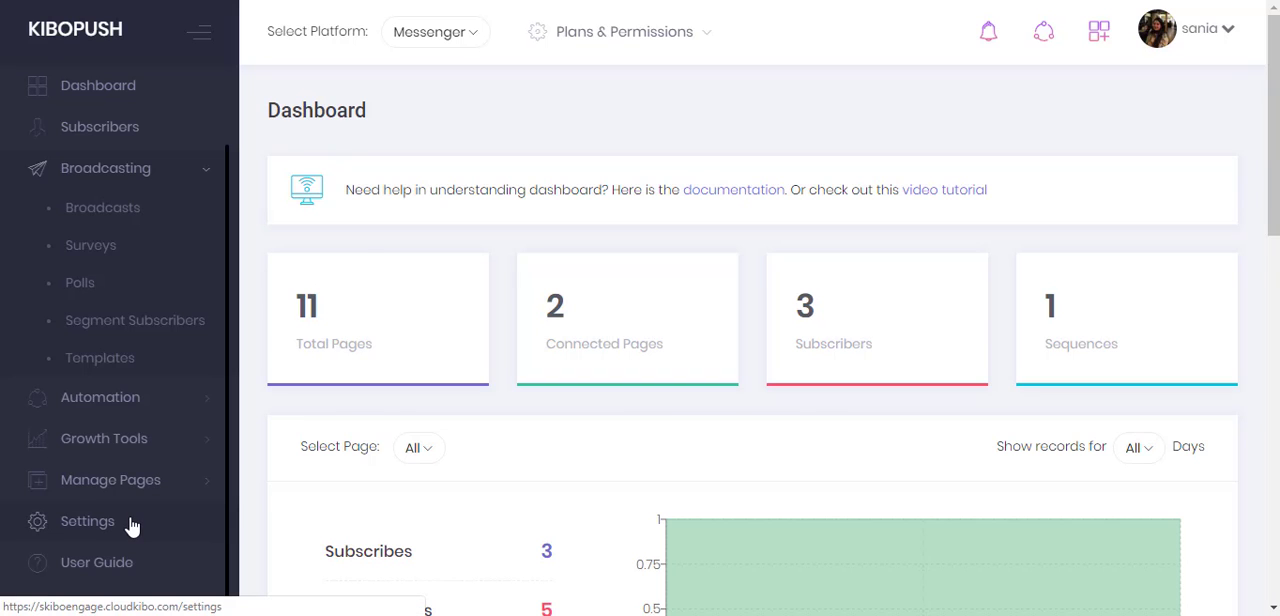
{"action": "left_click", "coordinate": [87, 521]}
{"action": "left_click_drag", "start_coordinate": [1275, 114], "coordinate": [1275, 222]}
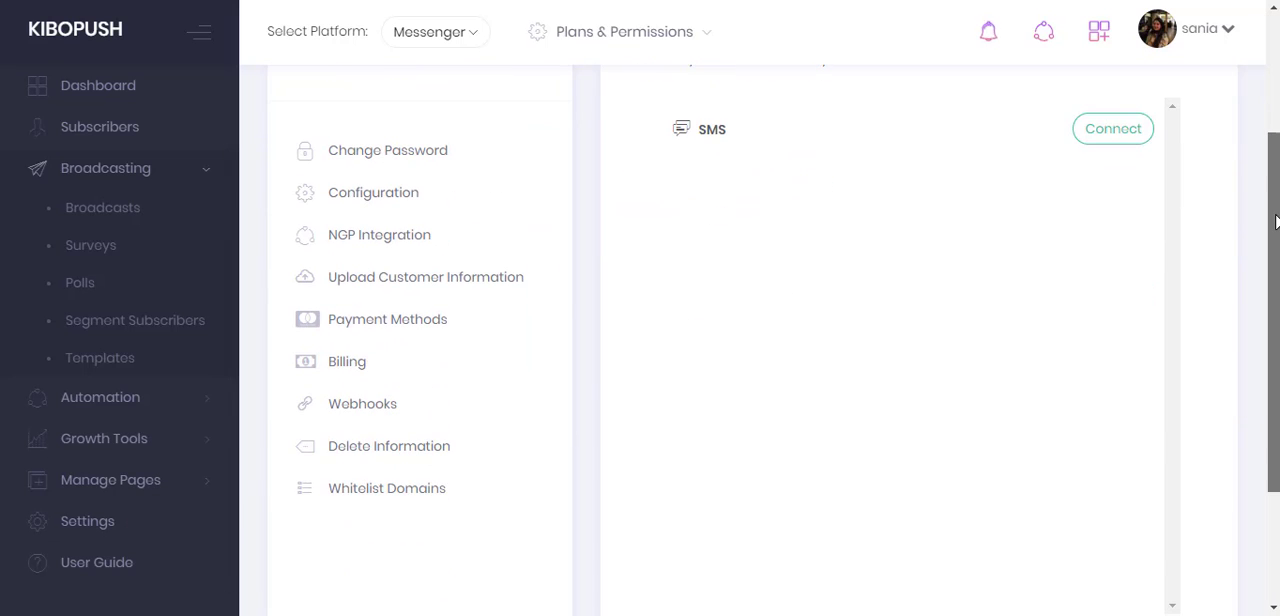
{"action": "left_click", "coordinate": [412, 490]}
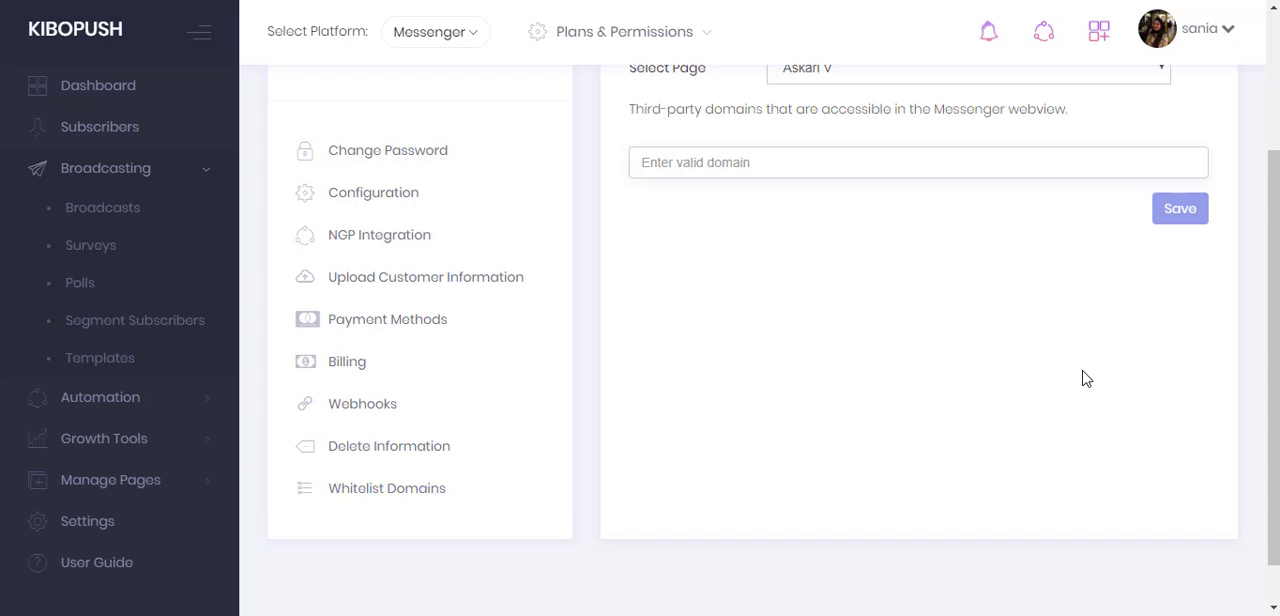
{"action": "left_click_drag", "start_coordinate": [1274, 340], "coordinate": [1274, 256]}
{"action": "left_click", "coordinate": [1049, 205]}
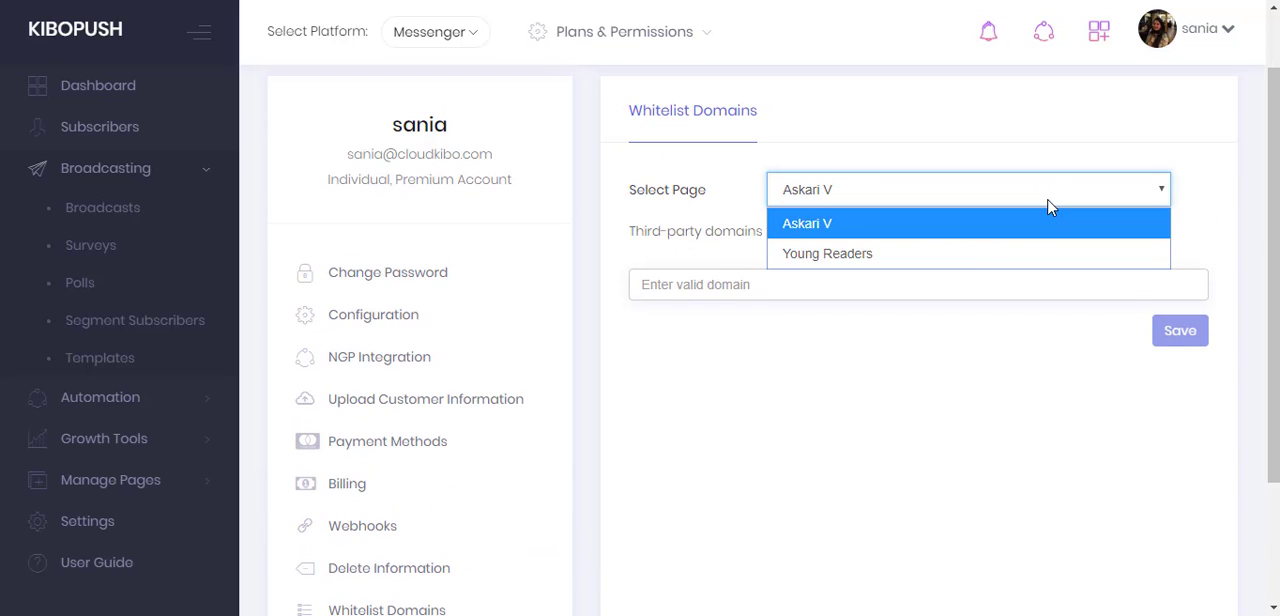
{"action": "left_click", "coordinate": [943, 258]}
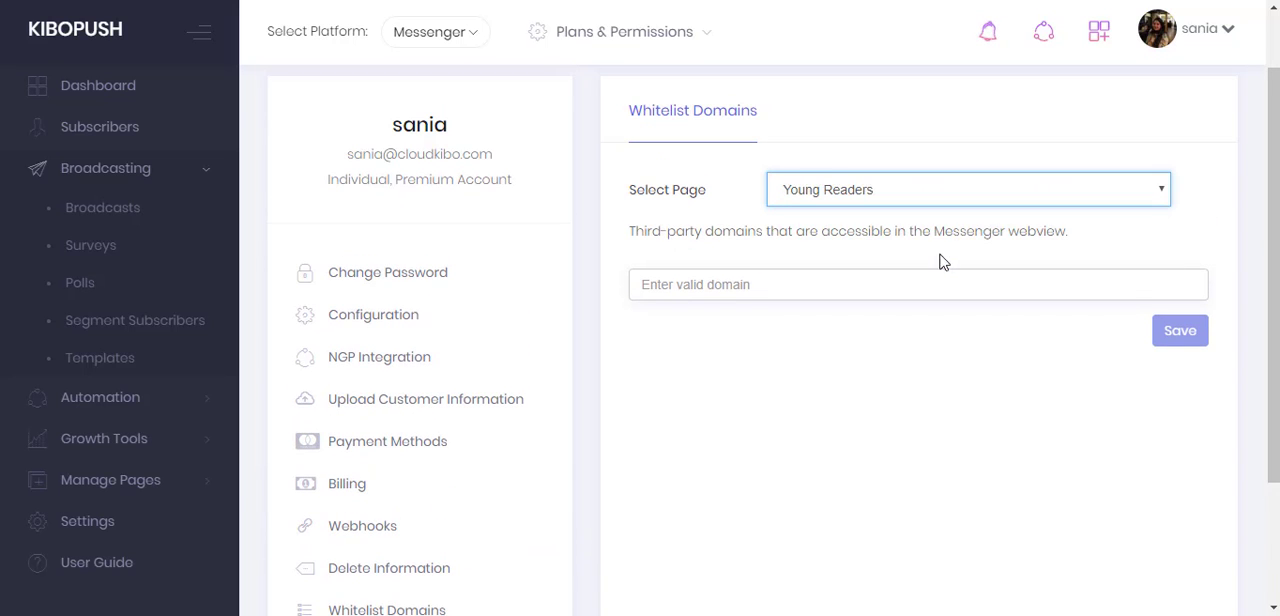
{"action": "left_click", "coordinate": [797, 284]}
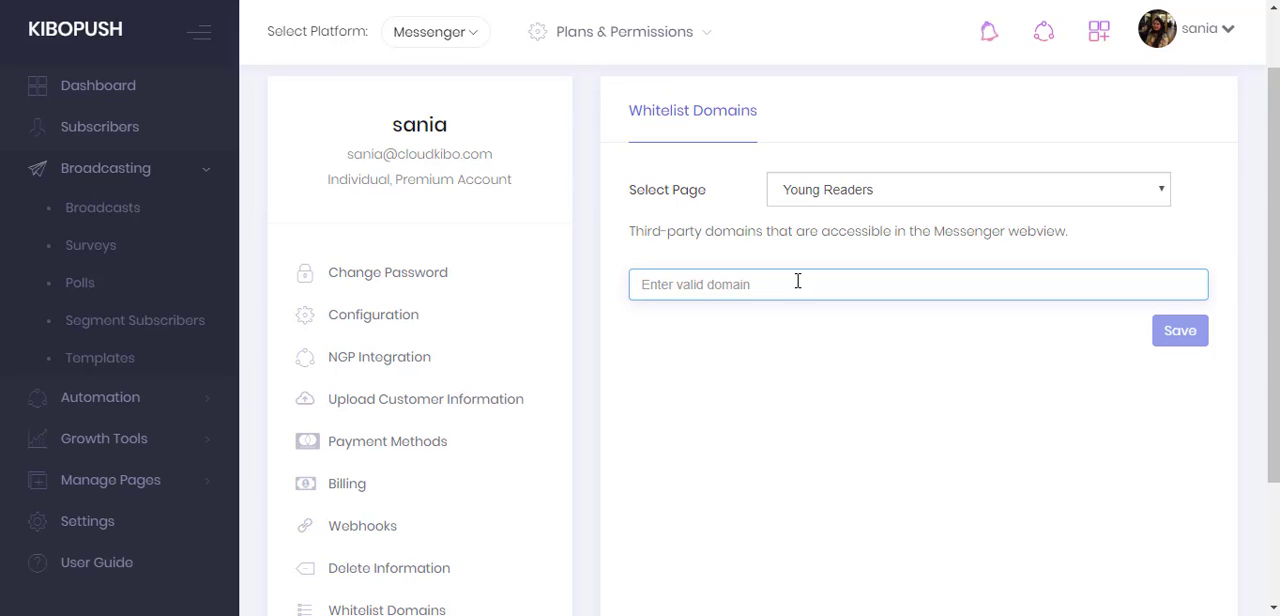
{"action": "type", "text": "https://kibopush.com"}
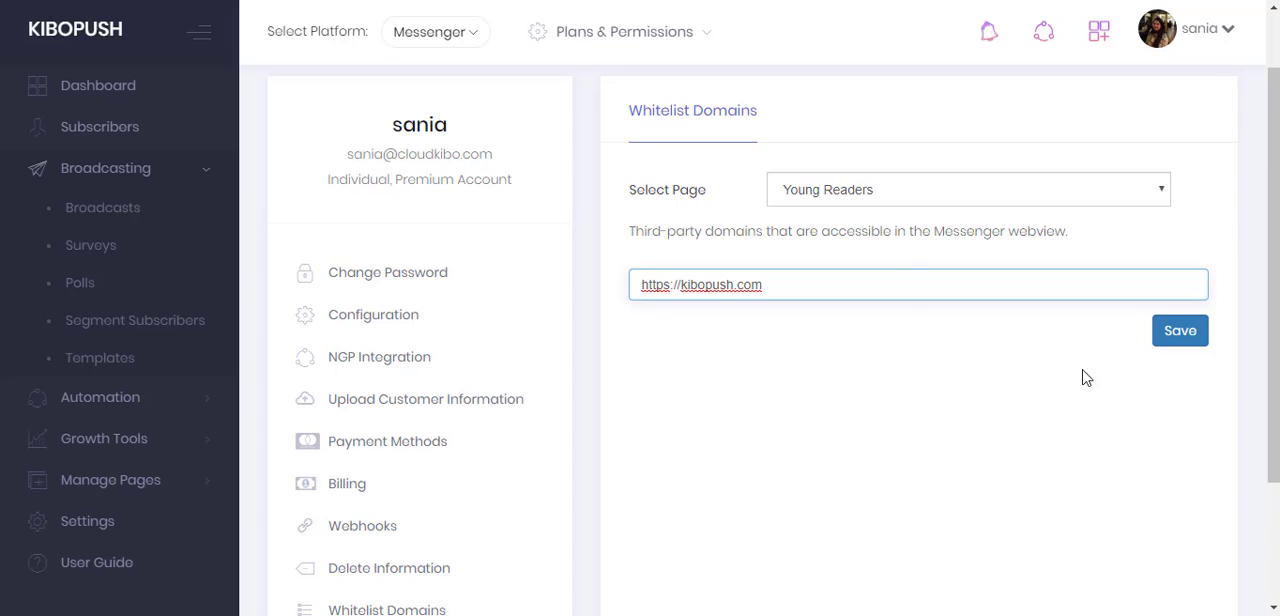
{"action": "left_click", "coordinate": [1180, 332]}
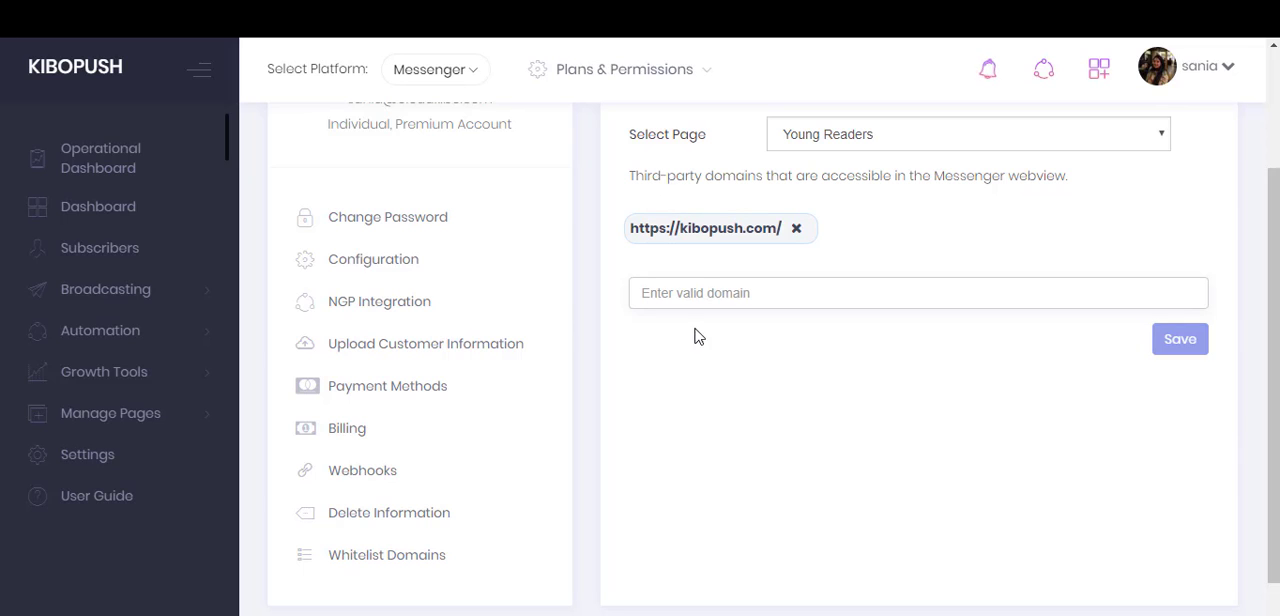
- Start a new broadcast from scratch for the Young Readers page
{"action": "left_click", "coordinate": [165, 303]}
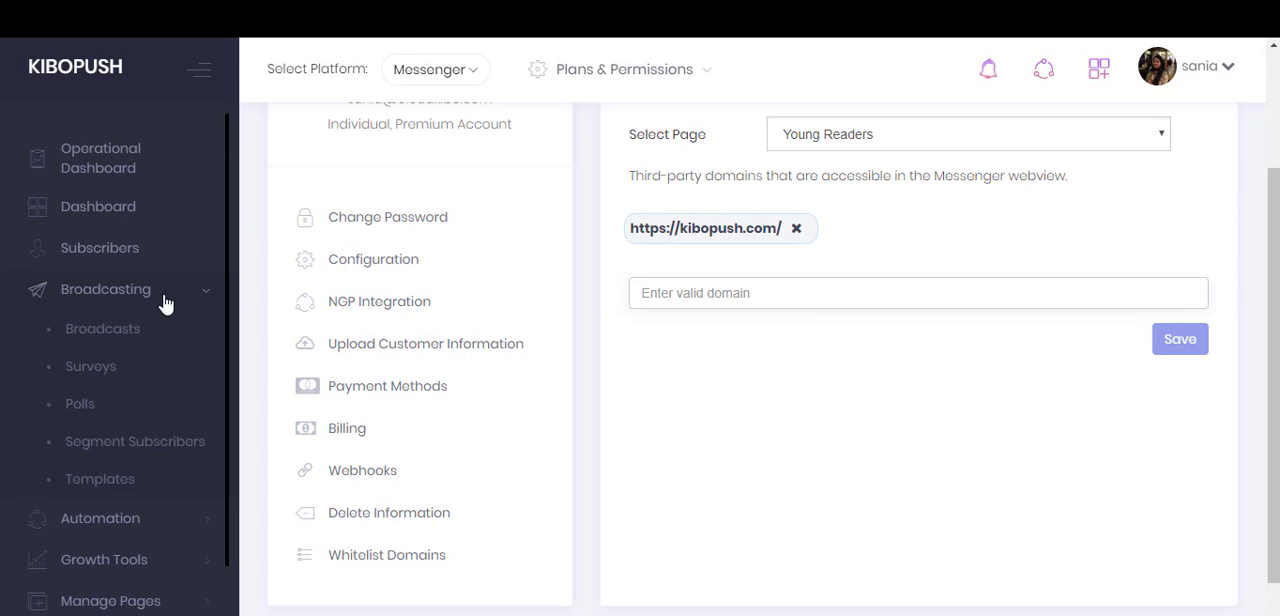
{"action": "left_click", "coordinate": [150, 330]}
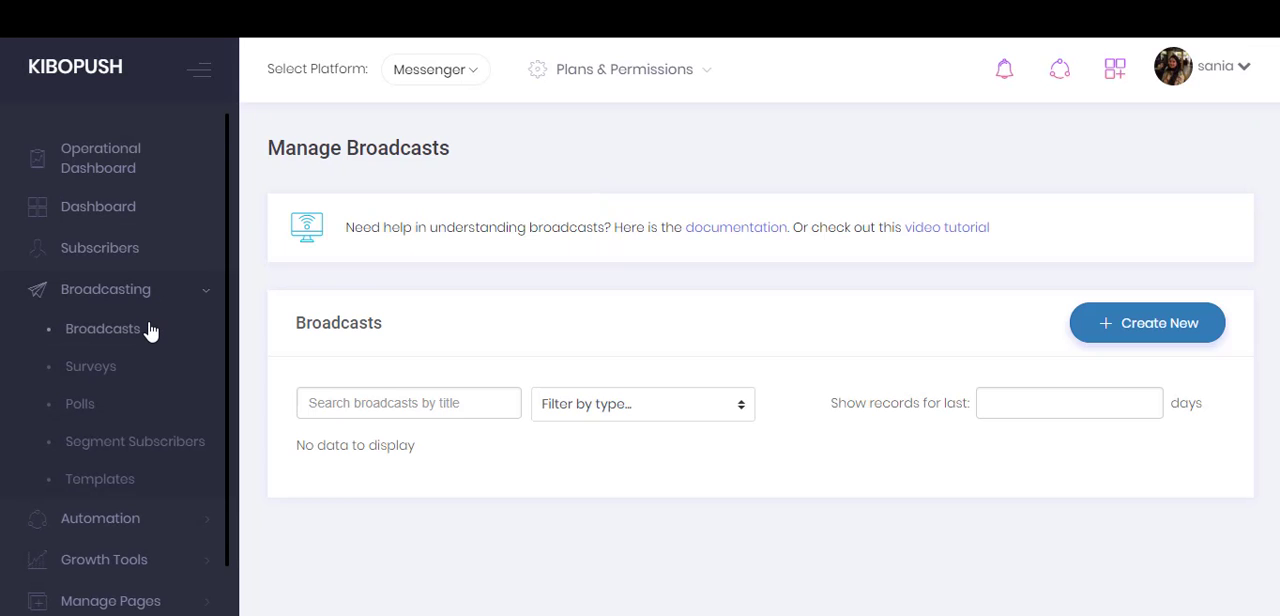
{"action": "left_click", "coordinate": [1128, 328]}
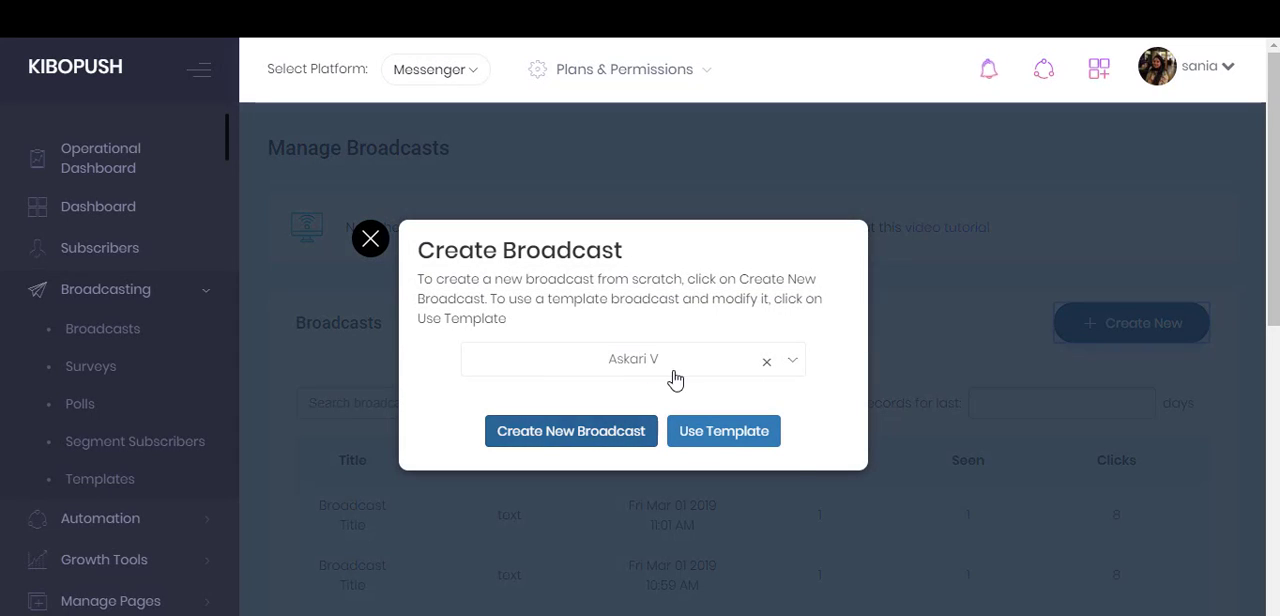
{"action": "left_click", "coordinate": [668, 364]}
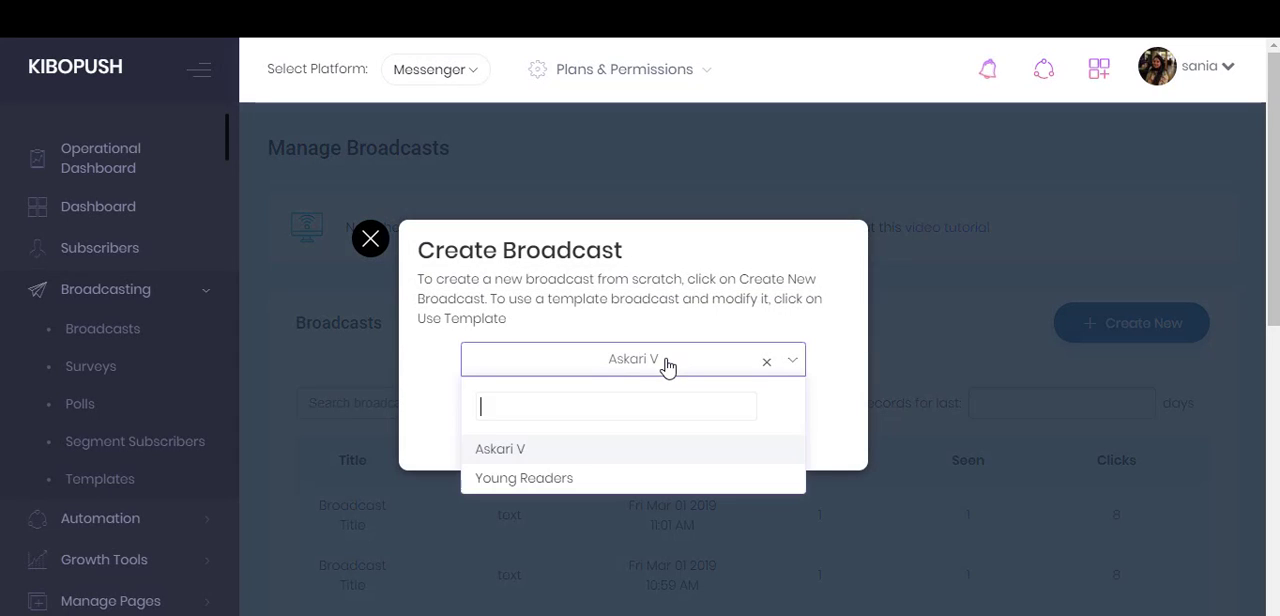
{"action": "left_click", "coordinate": [571, 480]}
{"action": "left_click", "coordinate": [558, 436]}
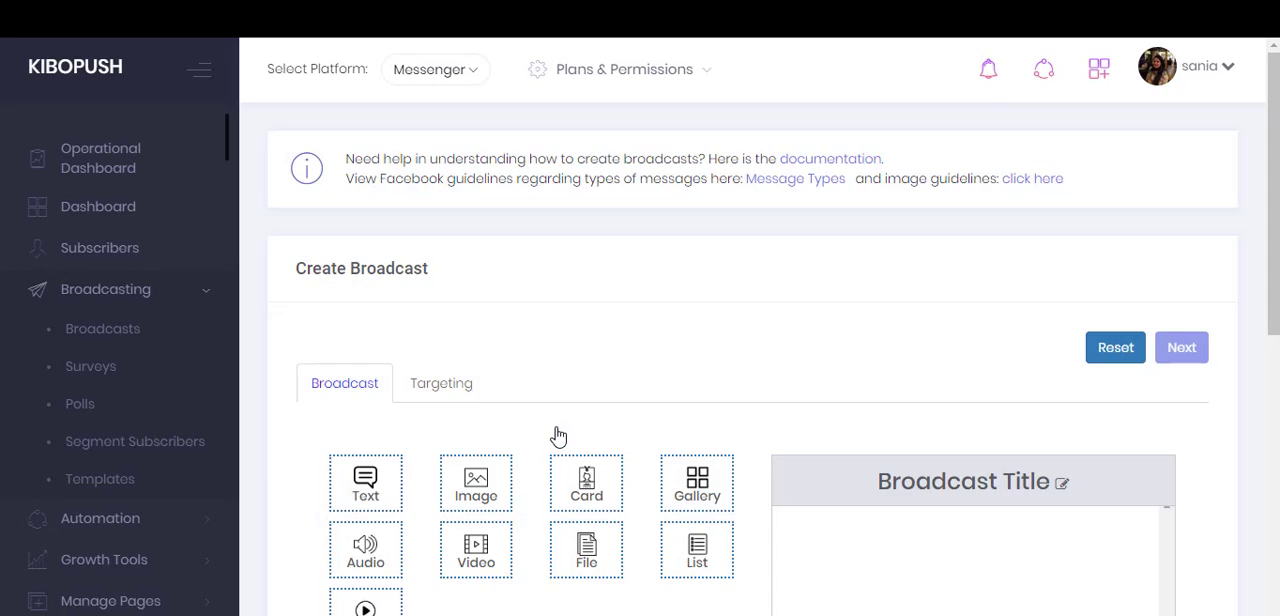
- Add a text component to the broadcast containing "Webview Example"
{"action": "scroll", "coordinate": [1163, 297], "scroll_direction": "down", "scroll_amount": 3}
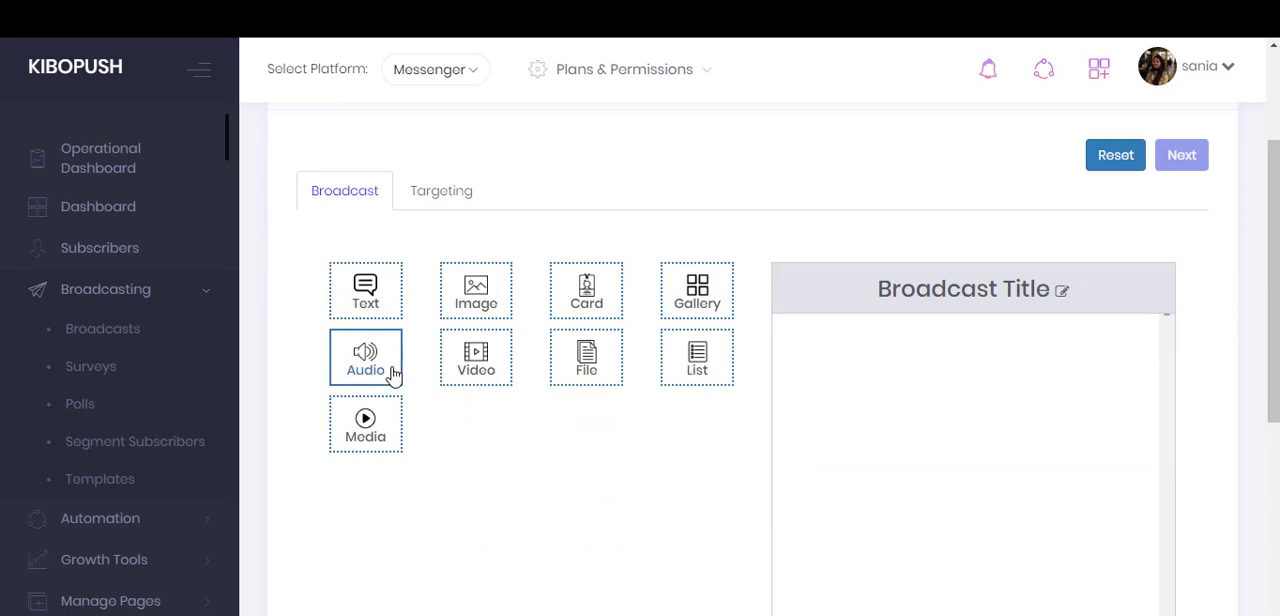
{"action": "left_click", "coordinate": [352, 288]}
{"action": "left_click", "coordinate": [948, 391]}
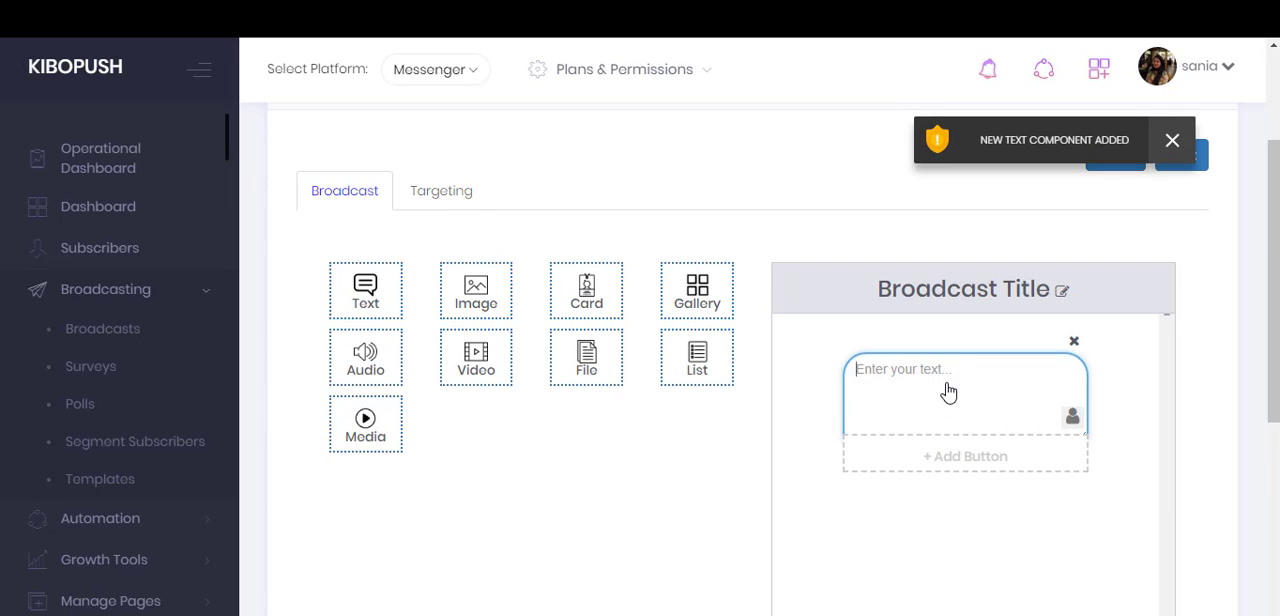
{"action": "type", "text": "Webview Example"}
- Add a button titled "Click Here" to the text component and make it open a webview
{"action": "left_click", "coordinate": [975, 465]}
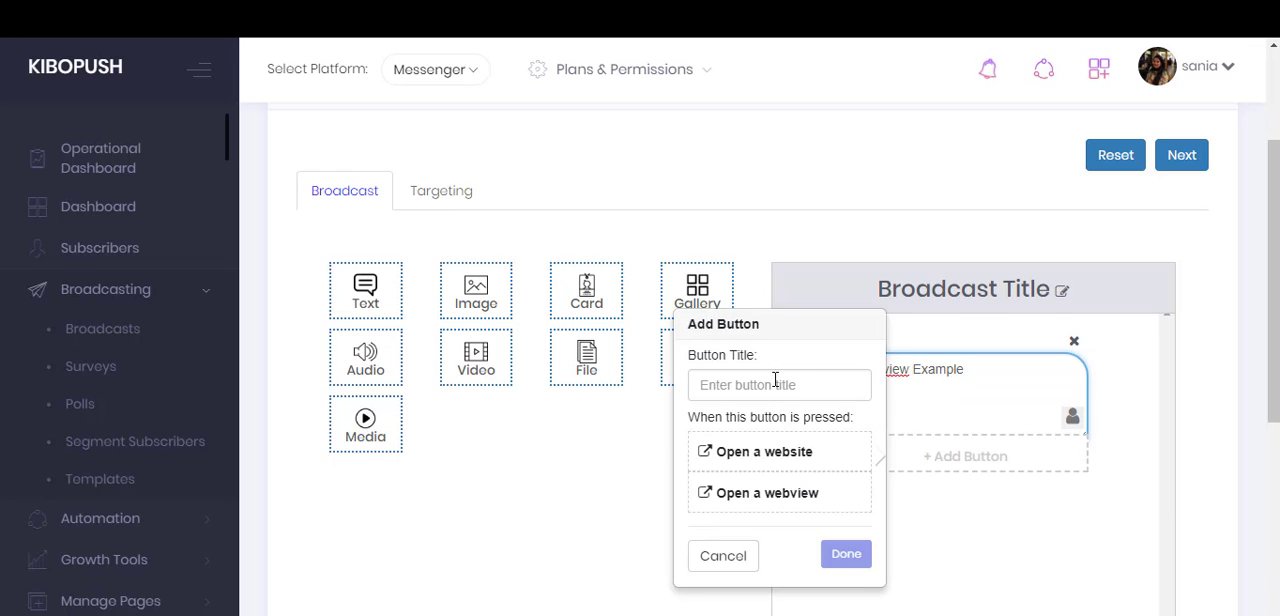
{"action": "scroll", "coordinate": [1108, 260], "scroll_direction": "down", "scroll_amount": 2}
{"action": "left_click", "coordinate": [747, 225]}
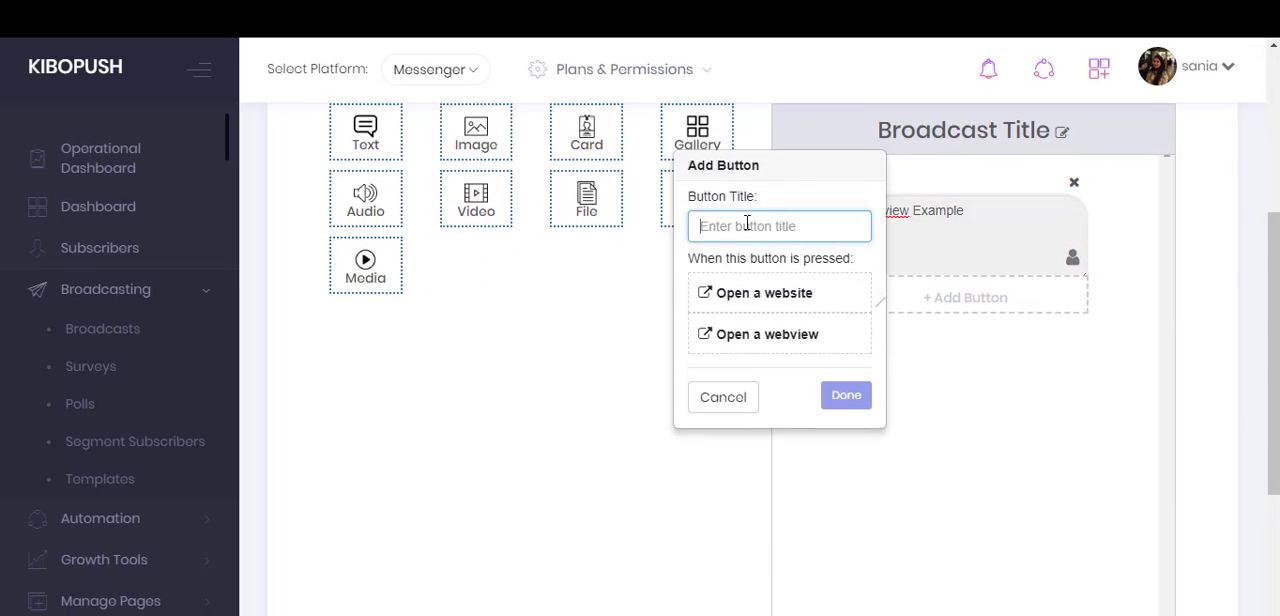
{"action": "type", "text": "Click Here"}
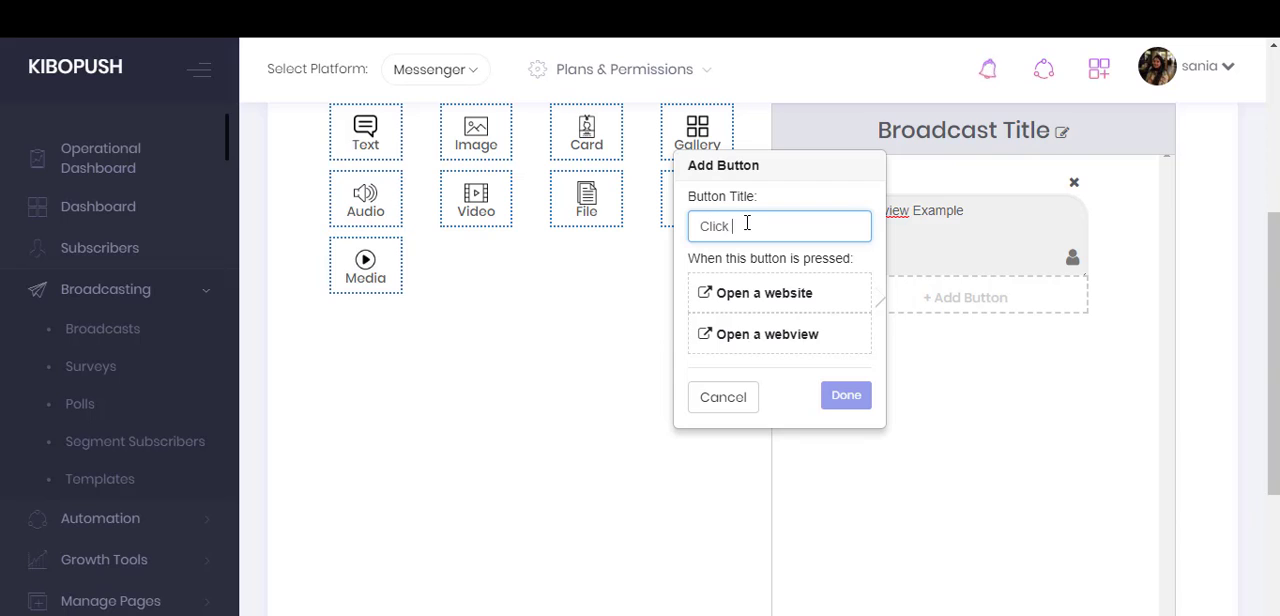
{"action": "left_click", "coordinate": [785, 341]}
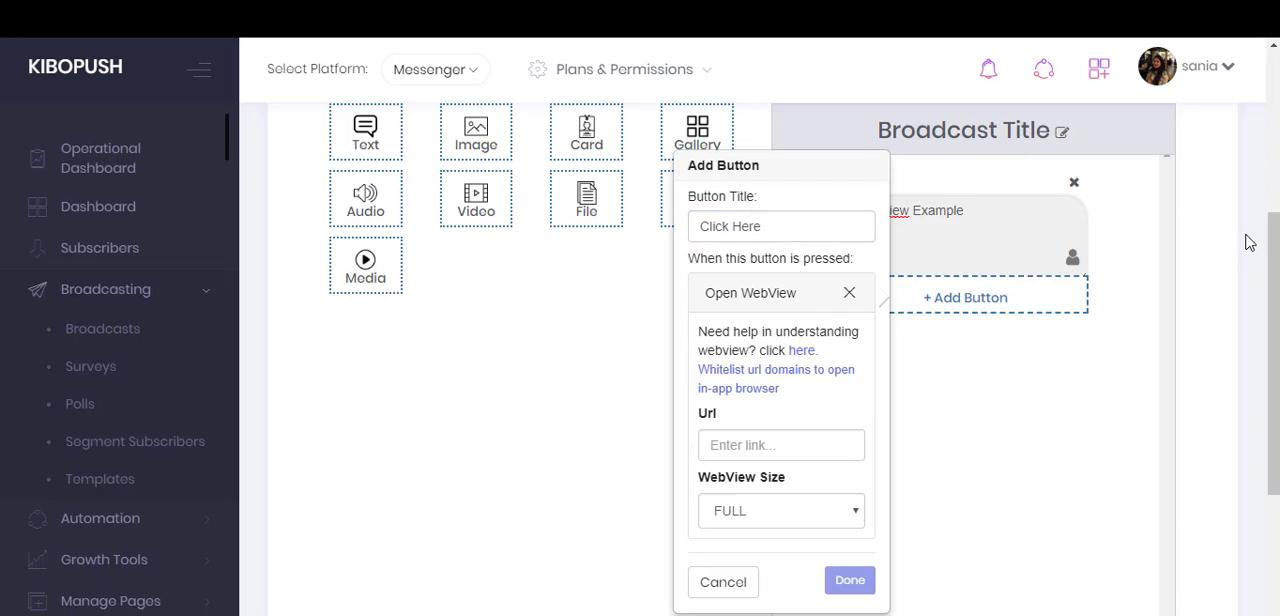
{"action": "scroll", "coordinate": [1249, 240], "scroll_direction": "down", "scroll_amount": 2}
{"action": "left_click", "coordinate": [747, 315]}
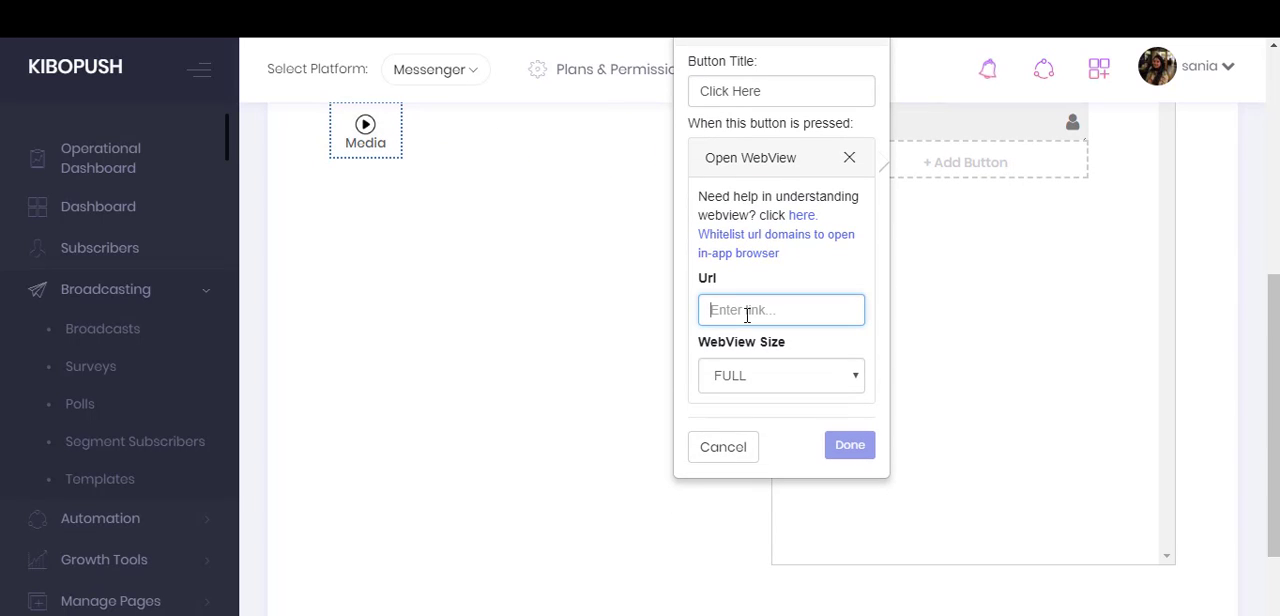
{"action": "type", "text": "https://kibopush.com"}
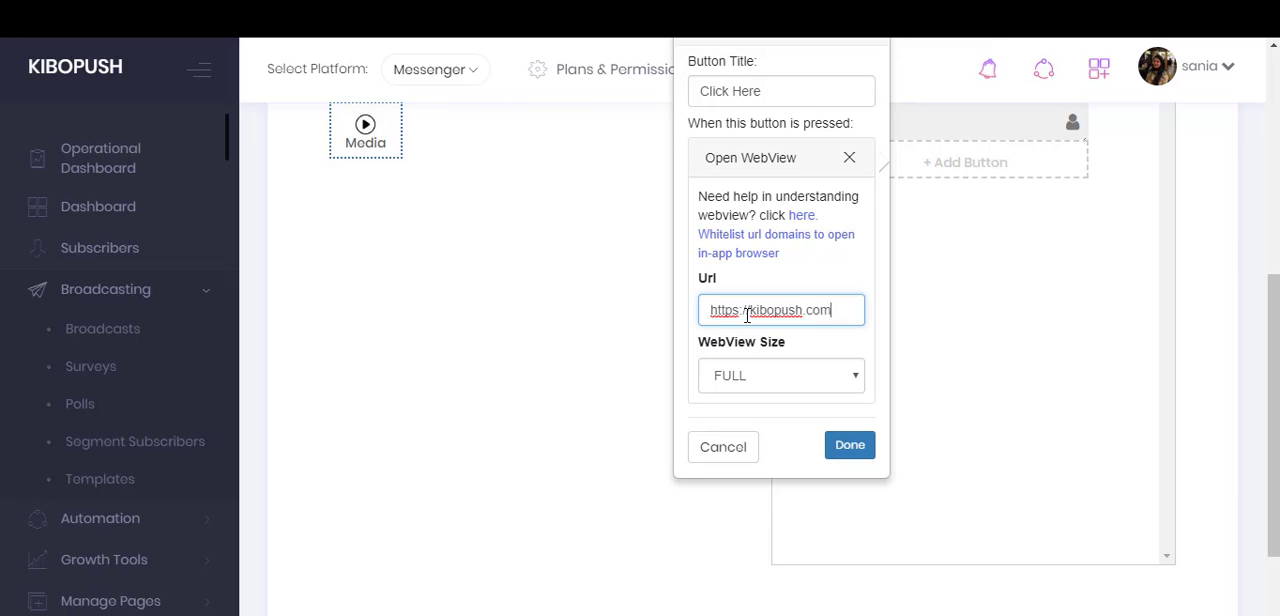
{"action": "left_click", "coordinate": [776, 387]}
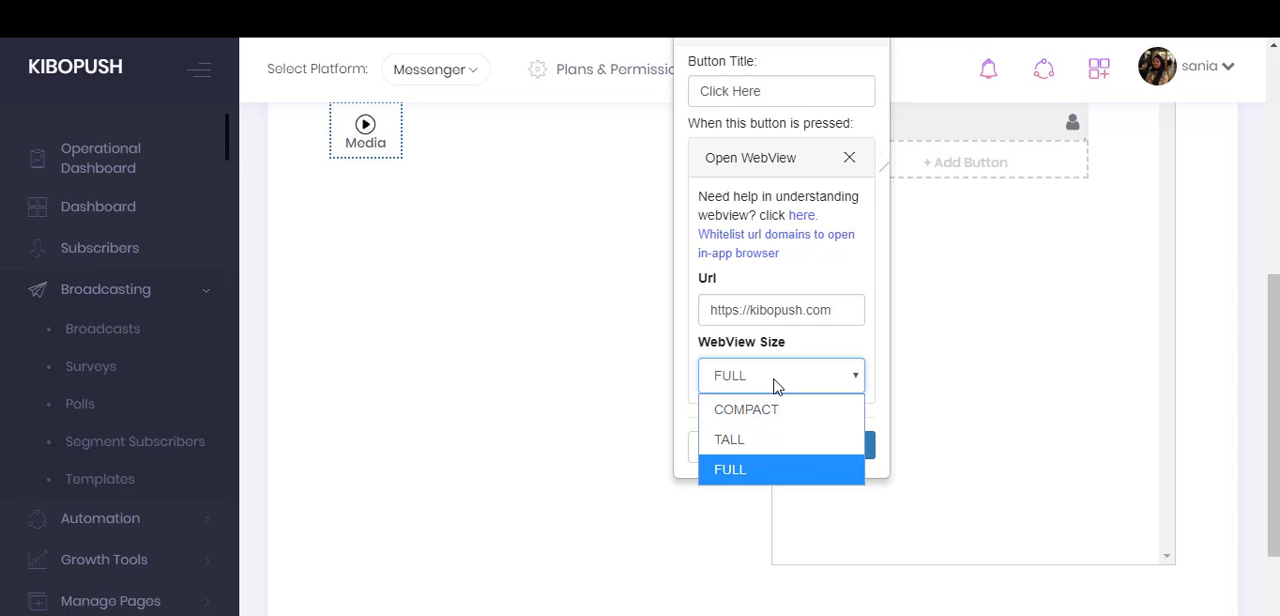
{"action": "left_click", "coordinate": [776, 387]}
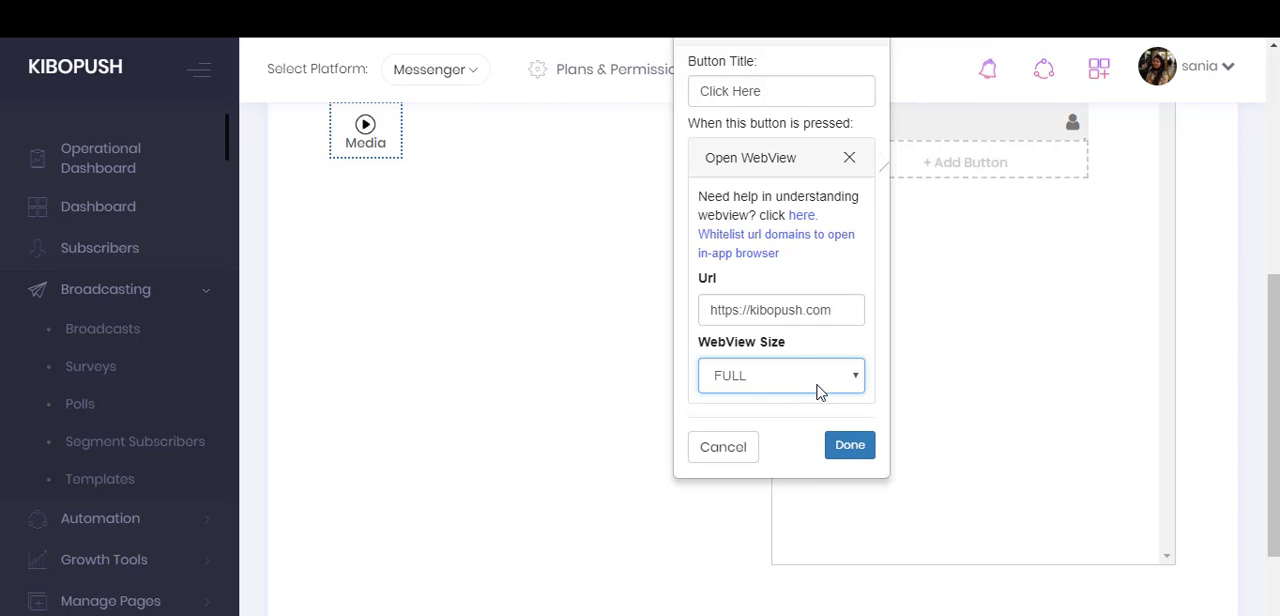
{"action": "left_click", "coordinate": [851, 457]}
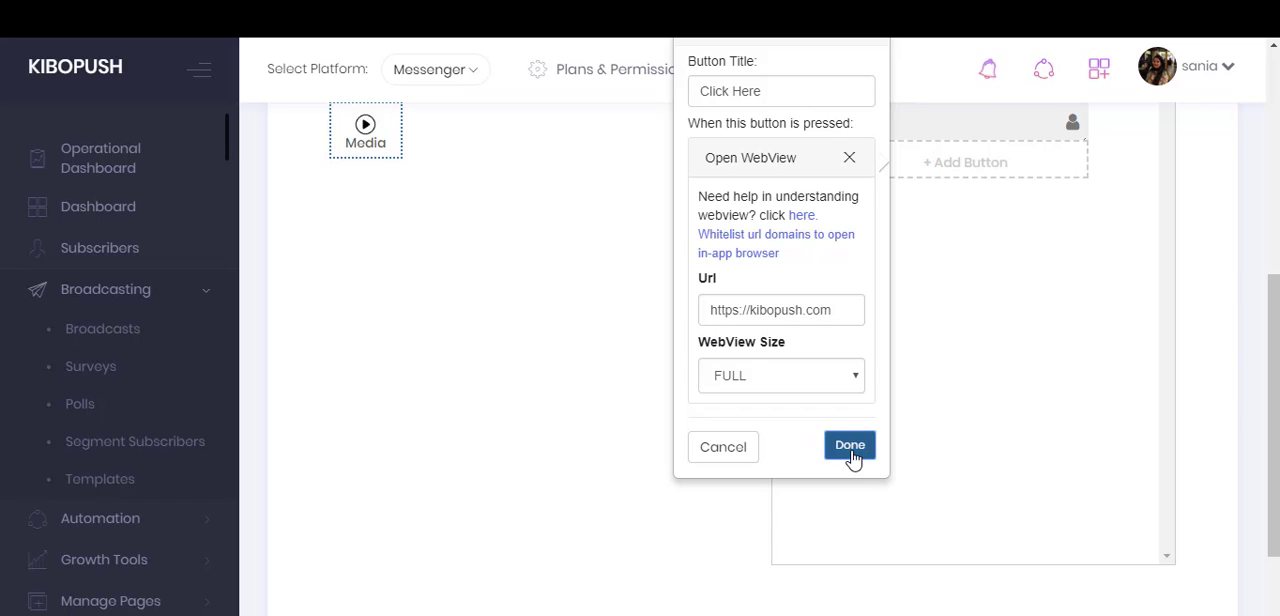
- Proceed to the broadcast's targeting and send it without selecting any segmentation
{"action": "left_click_drag", "start_coordinate": [1275, 368], "coordinate": [1276, 212]}
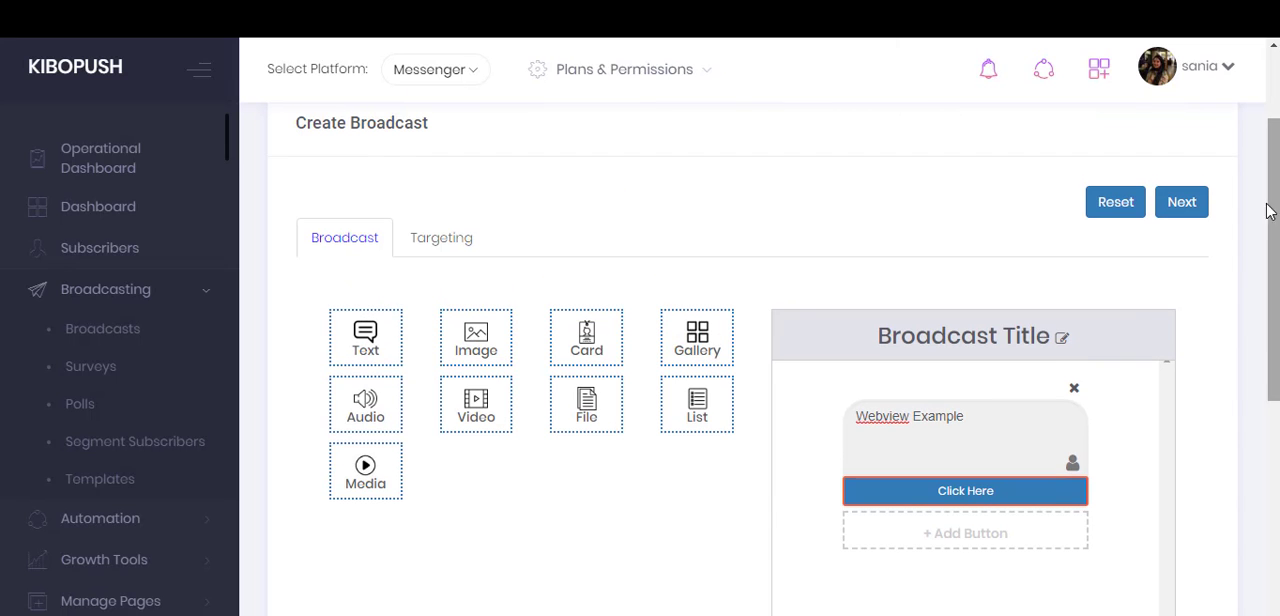
{"action": "left_click", "coordinate": [1190, 203]}
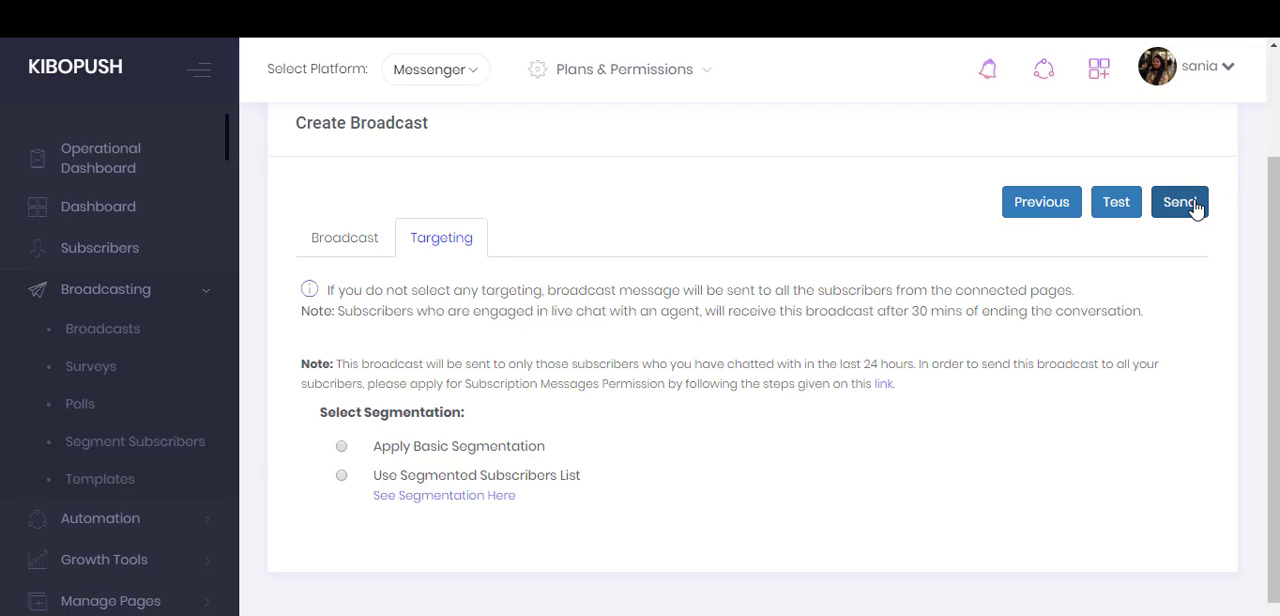
{"action": "left_click", "coordinate": [1193, 203]}
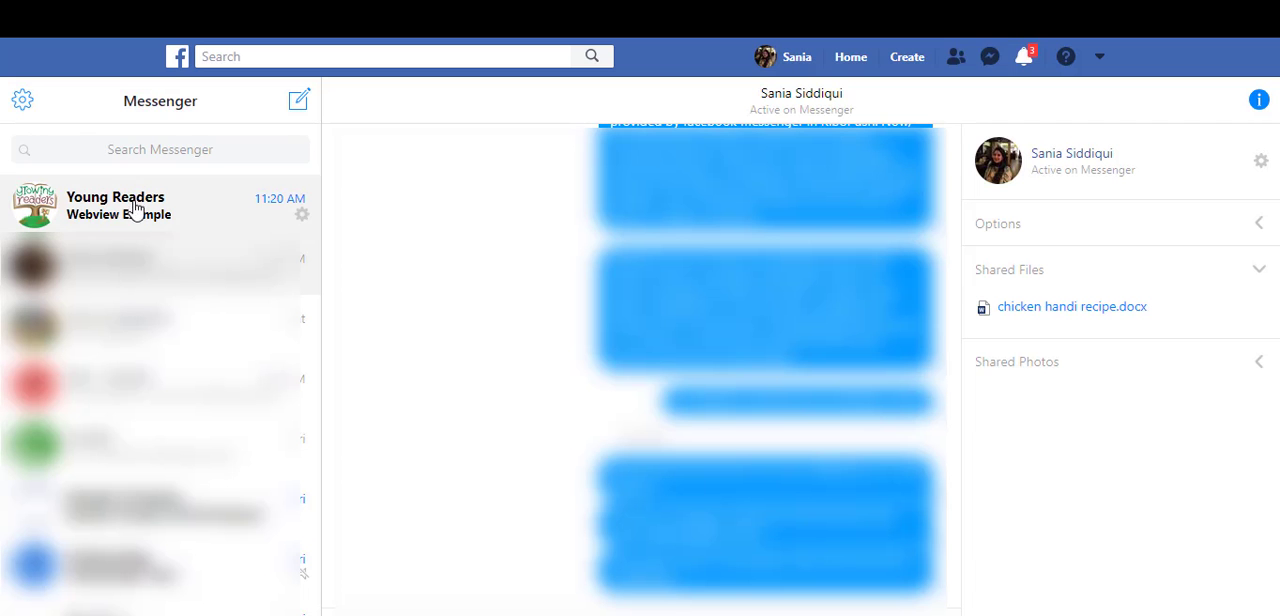
- In Facebook Messenger, open the Young Readers conversation and view the webview page behind the broadcast's button
{"action": "left_click", "coordinate": [134, 208]}
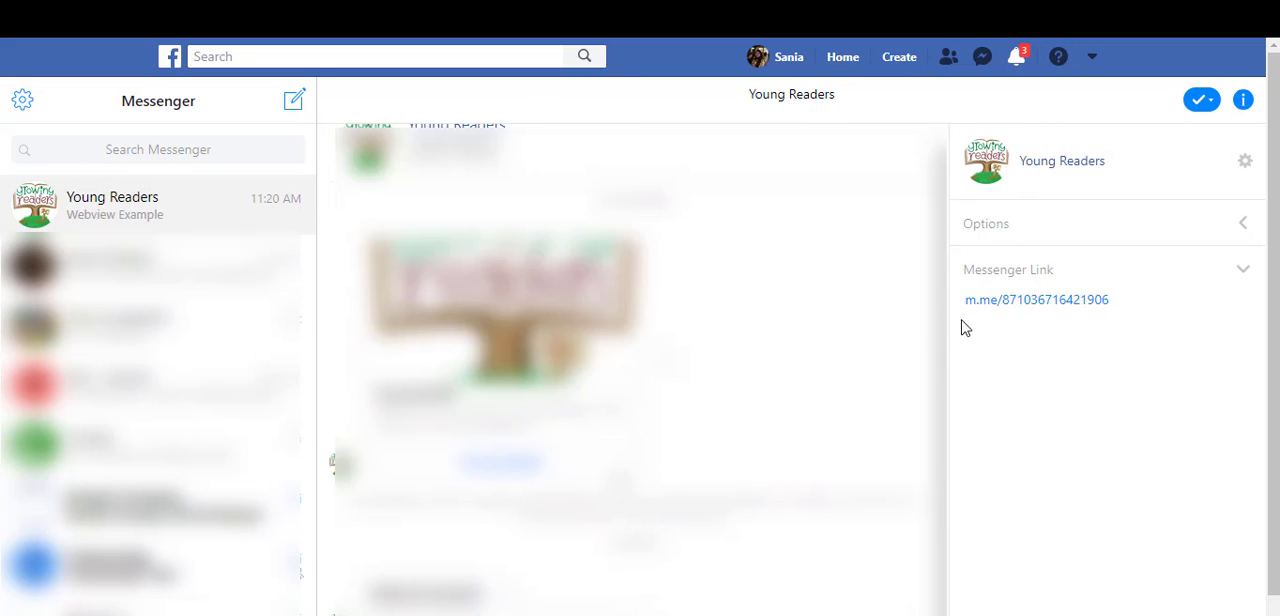
{"action": "left_click", "coordinate": [507, 581]}
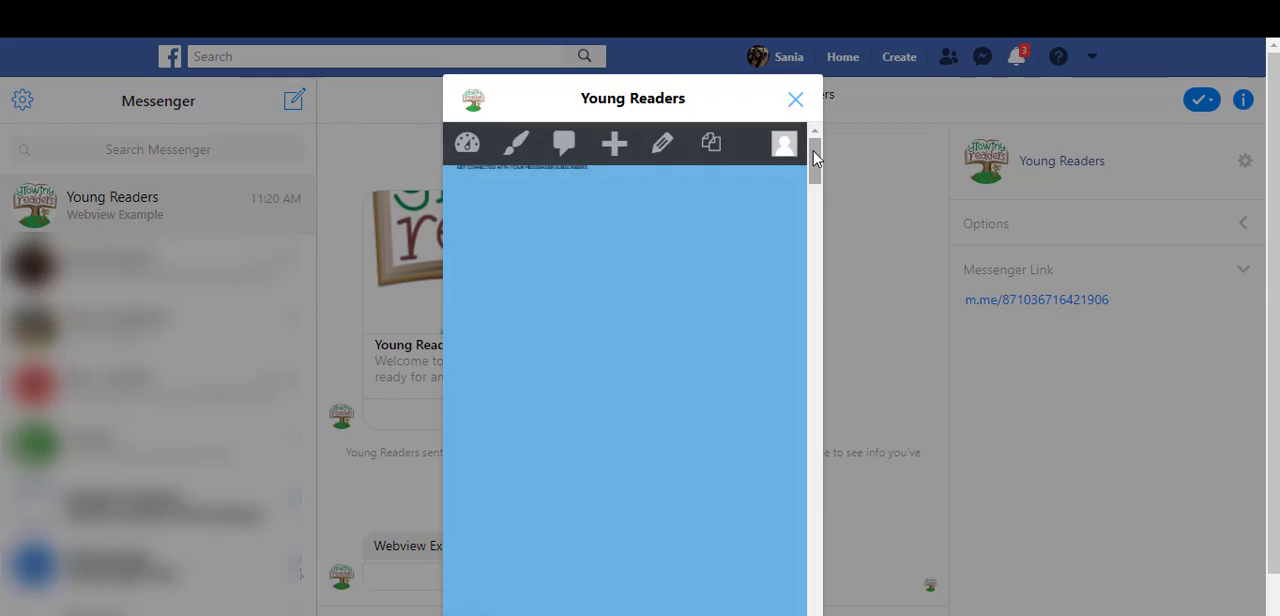
{"action": "left_click_drag", "start_coordinate": [815, 157], "coordinate": [815, 200]}
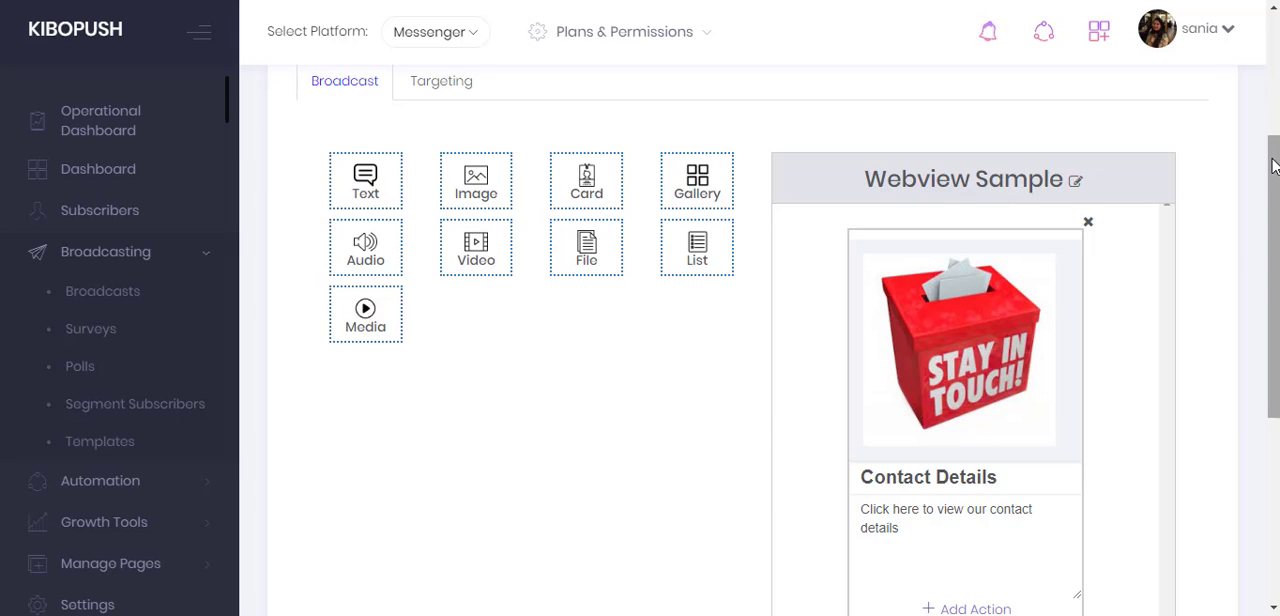
{"action": "left_click_drag", "start_coordinate": [1275, 171], "coordinate": [1275, 212]}
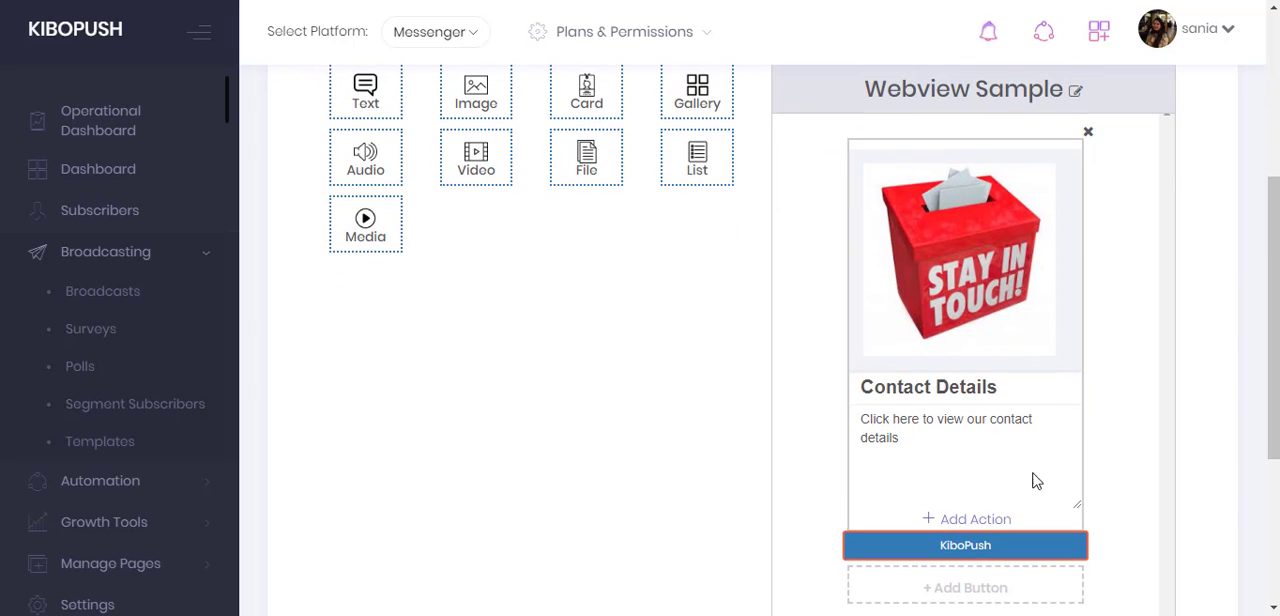
{"action": "left_click", "coordinate": [975, 521]}
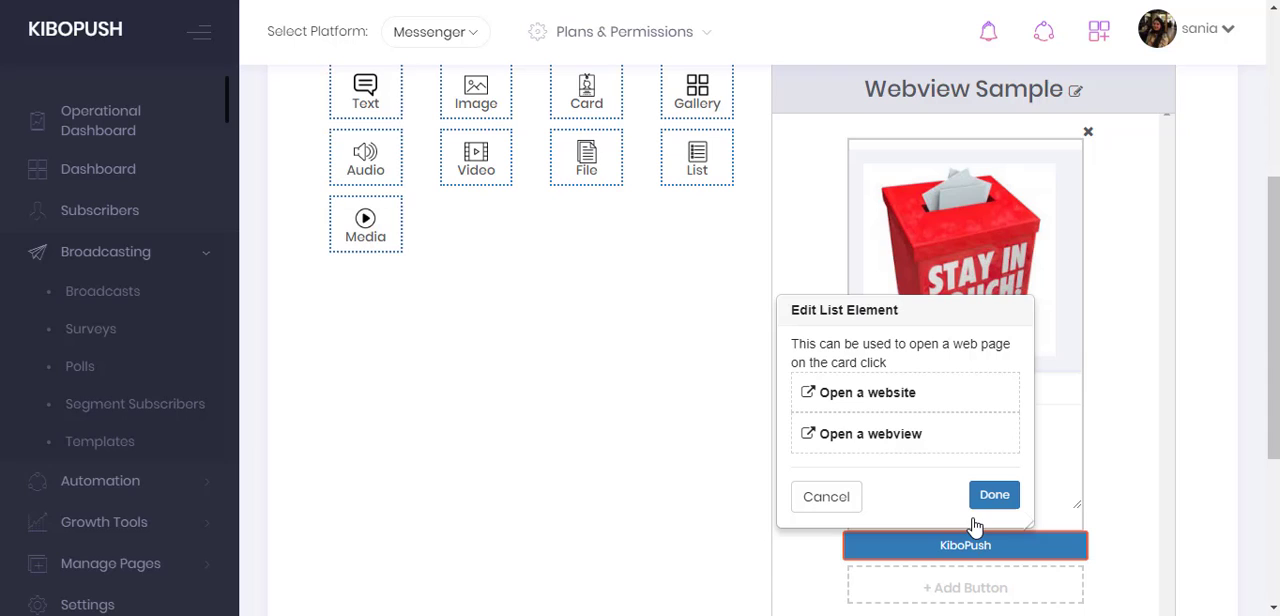
{"action": "left_click", "coordinate": [855, 440]}
{"action": "left_click", "coordinate": [836, 360]}
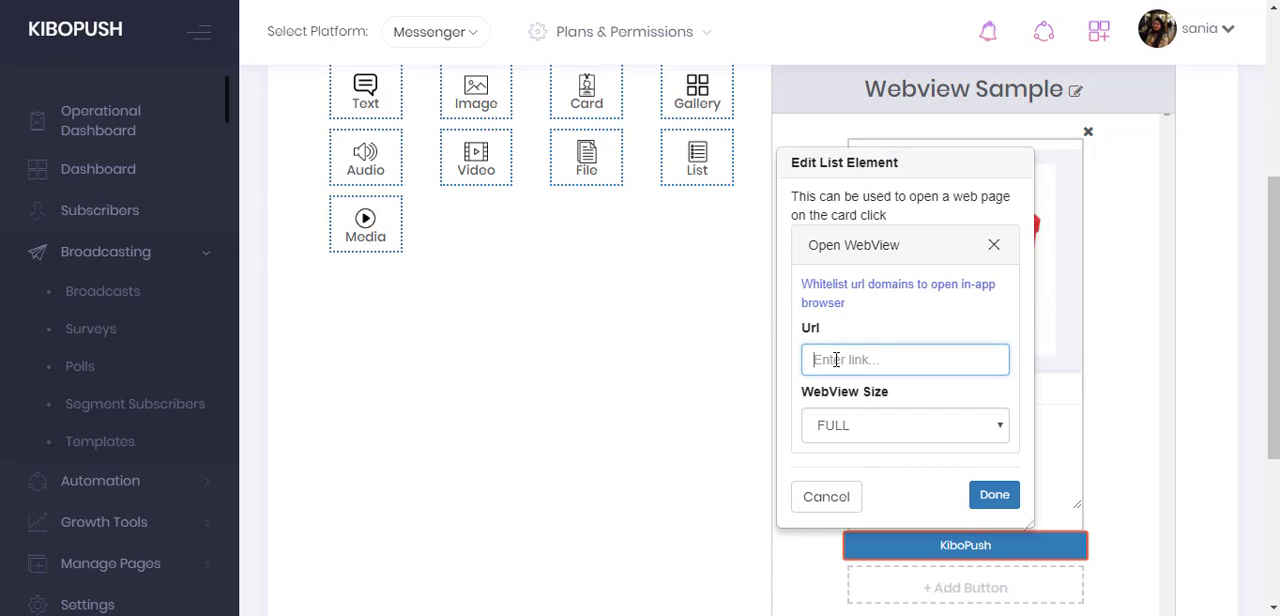
{"action": "type", "text": "htt"}
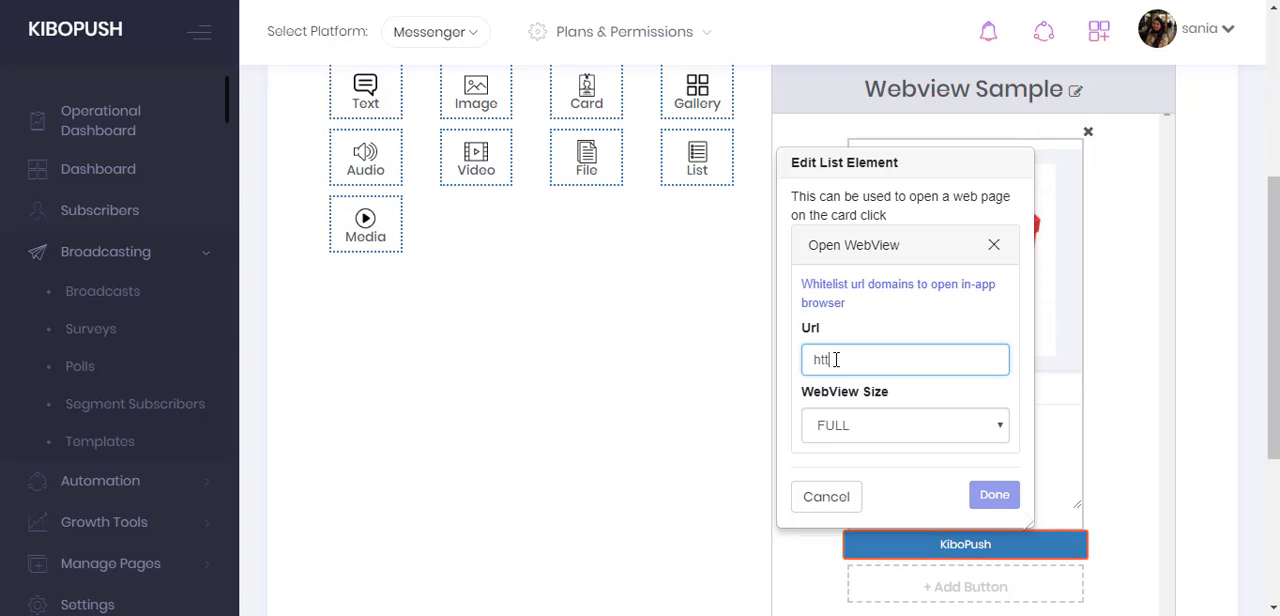
{"action": "type", "text": "ps://kibopush.com"}
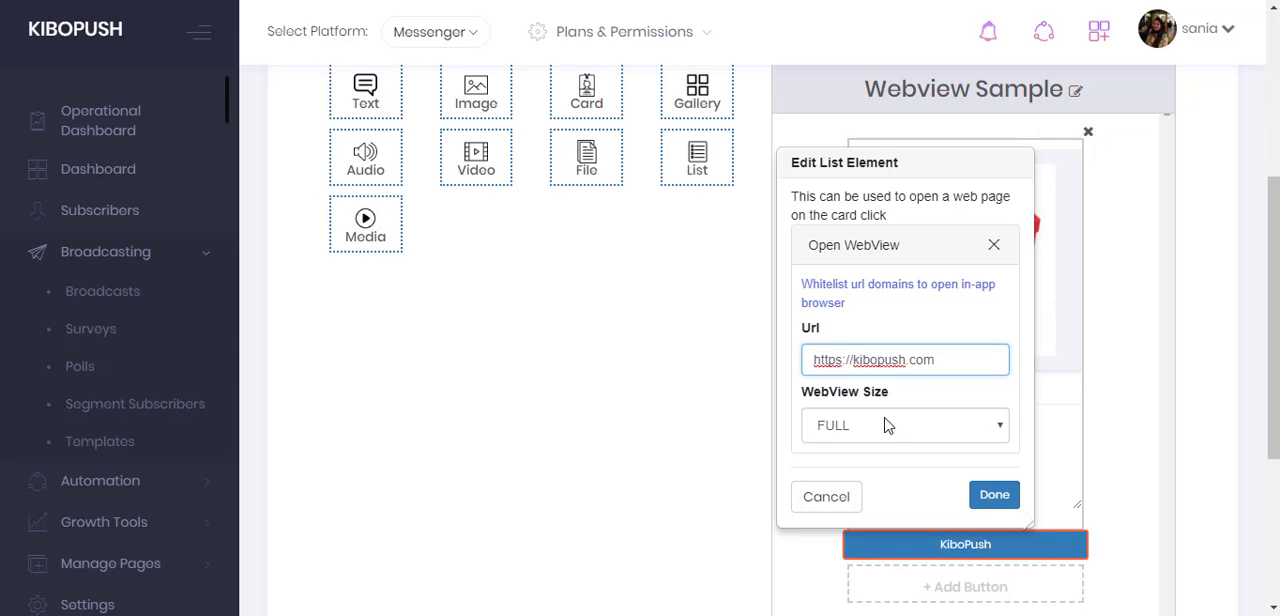
{"action": "left_click", "coordinate": [887, 428]}
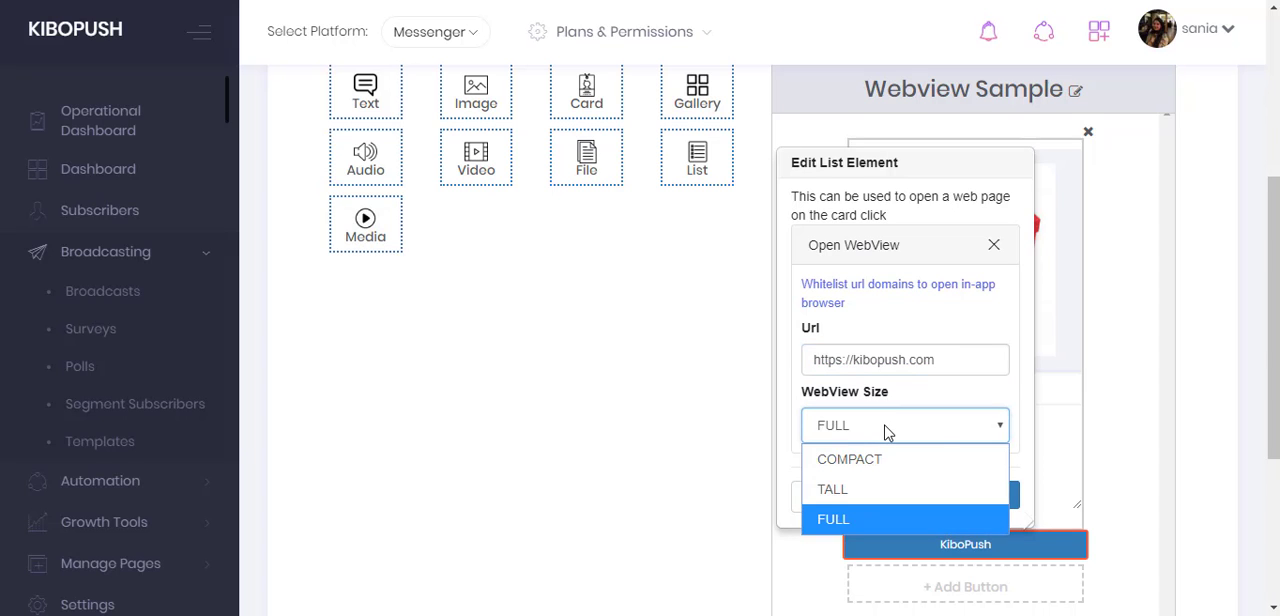
{"action": "left_click", "coordinate": [887, 428]}
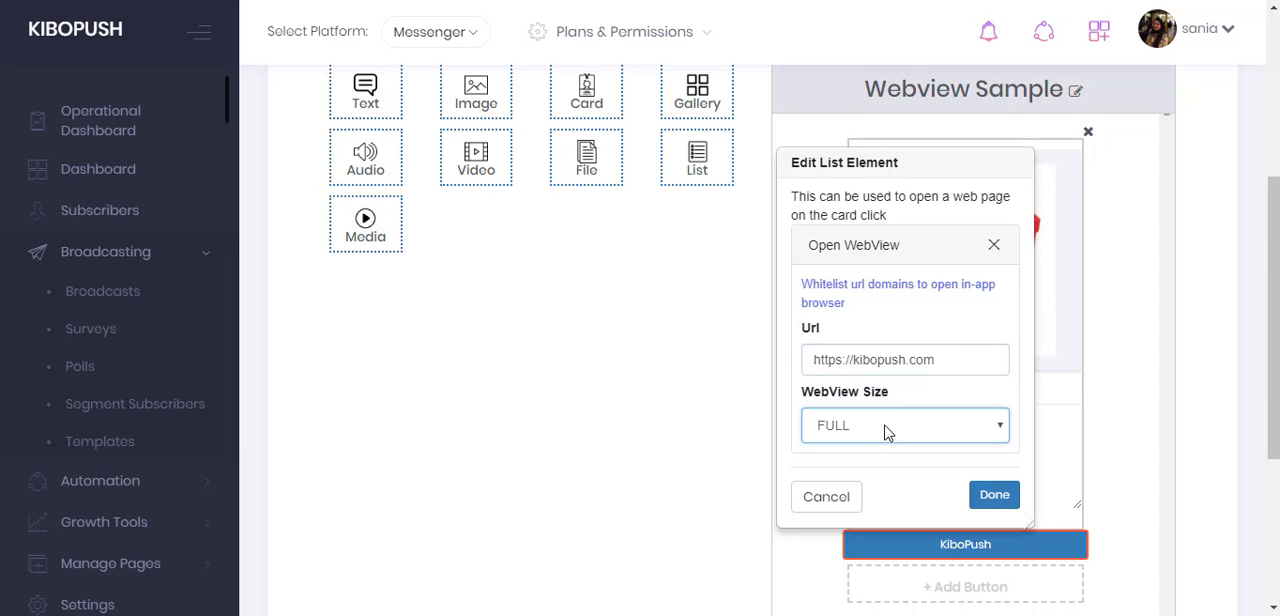
{"action": "left_click", "coordinate": [1016, 503]}
- Proceed to targeting and send the card broadcast without choosing any segmentation
{"action": "left_click_drag", "start_coordinate": [1273, 385], "coordinate": [1273, 278]}
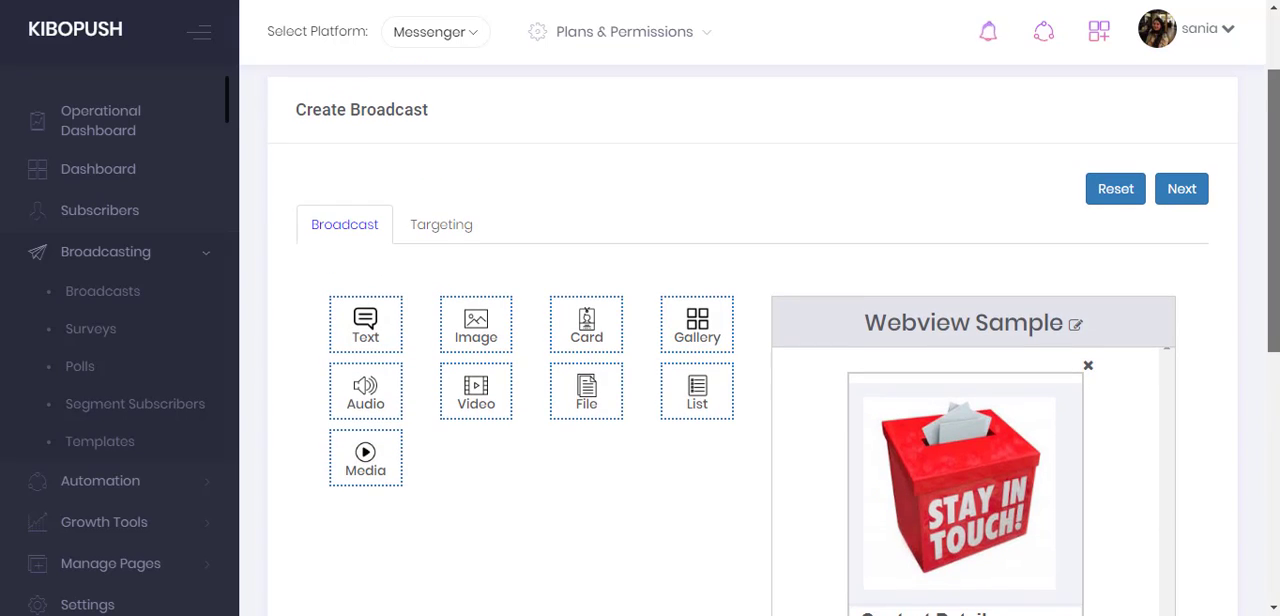
{"action": "left_click", "coordinate": [1194, 202]}
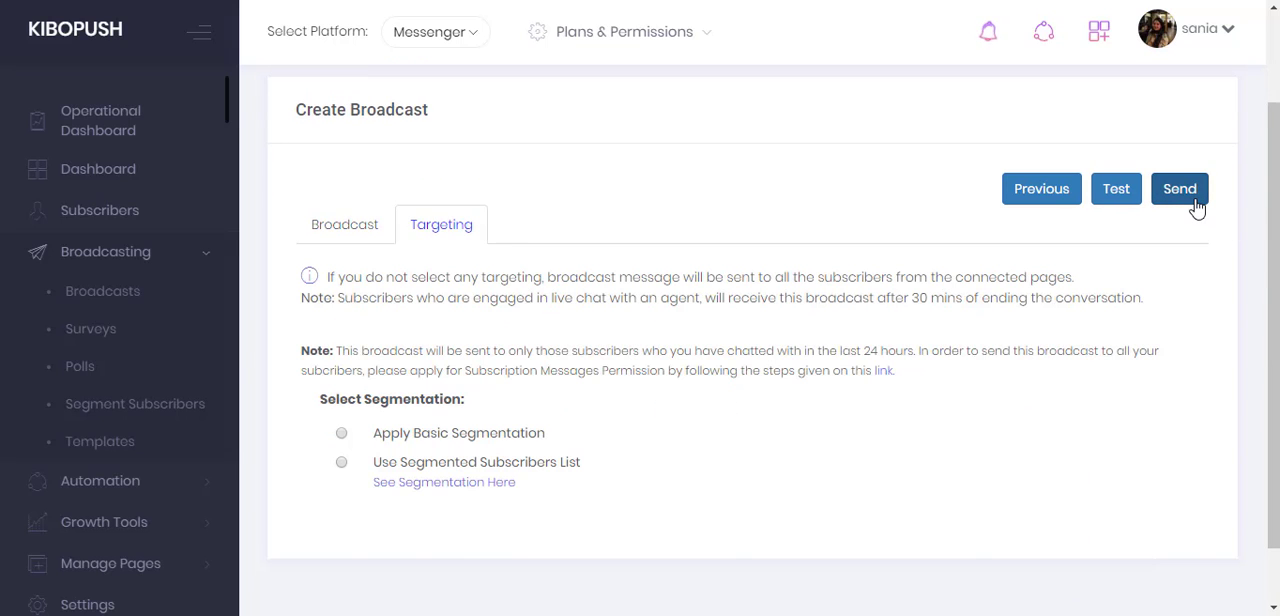
{"action": "left_click", "coordinate": [1196, 204]}
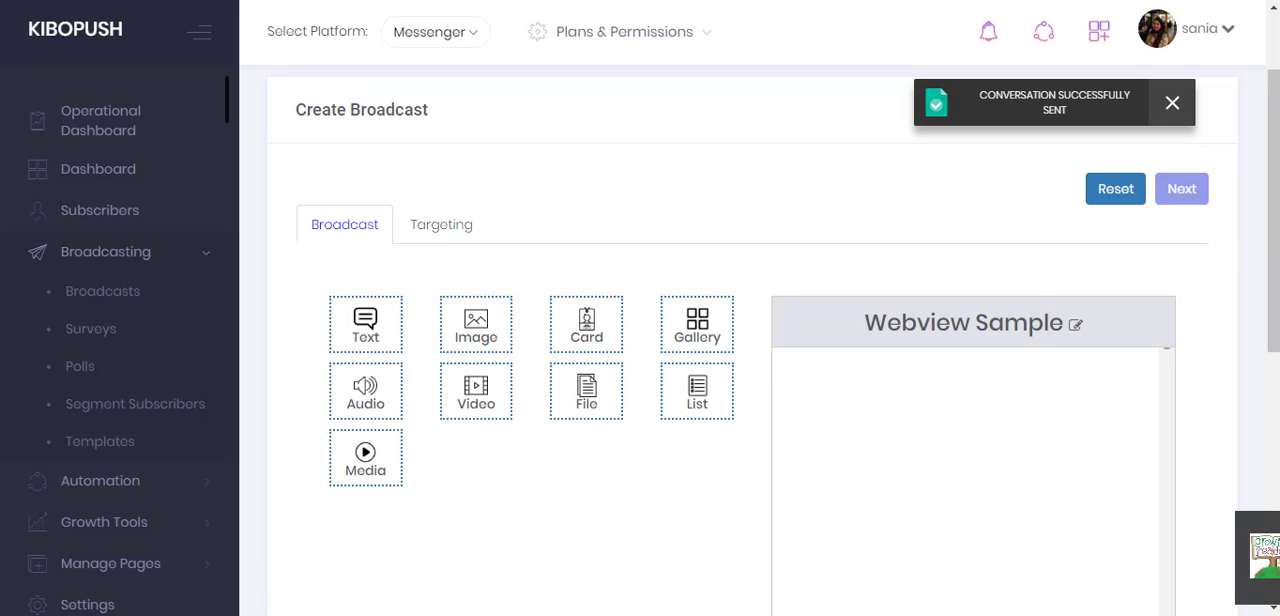
- Switch to Facebook Messenger and view the webview page that the Contact Details card opens in the Young Readers conversation
{"action": "key", "text": "ctrl+Tab"}
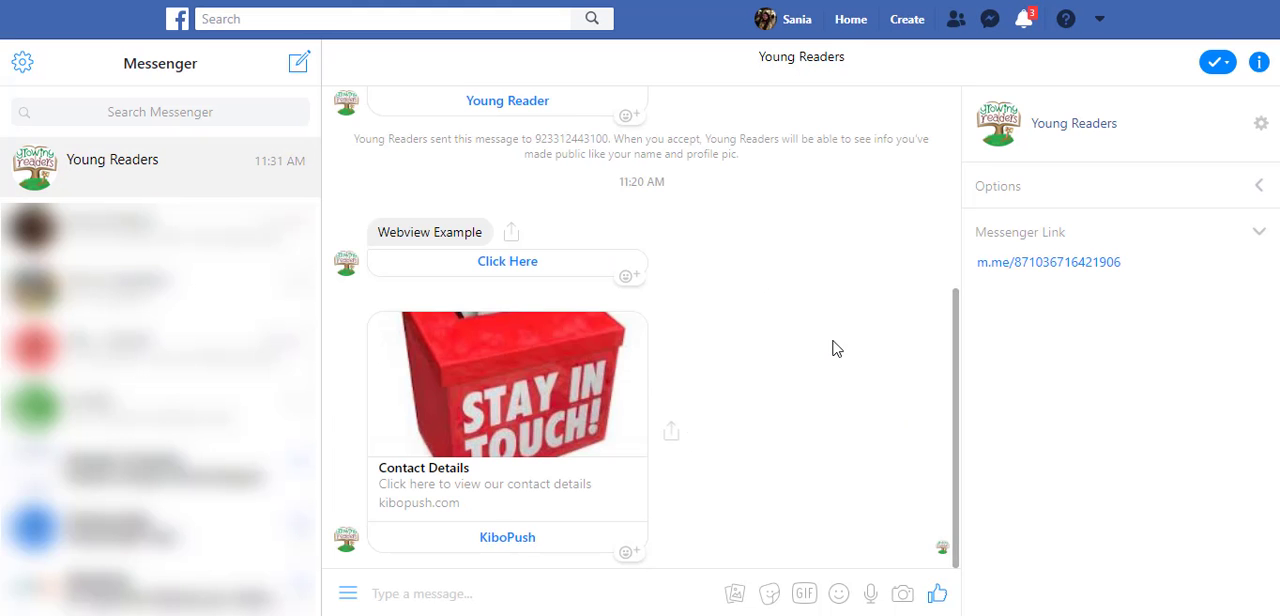
{"action": "left_click", "coordinate": [489, 444]}
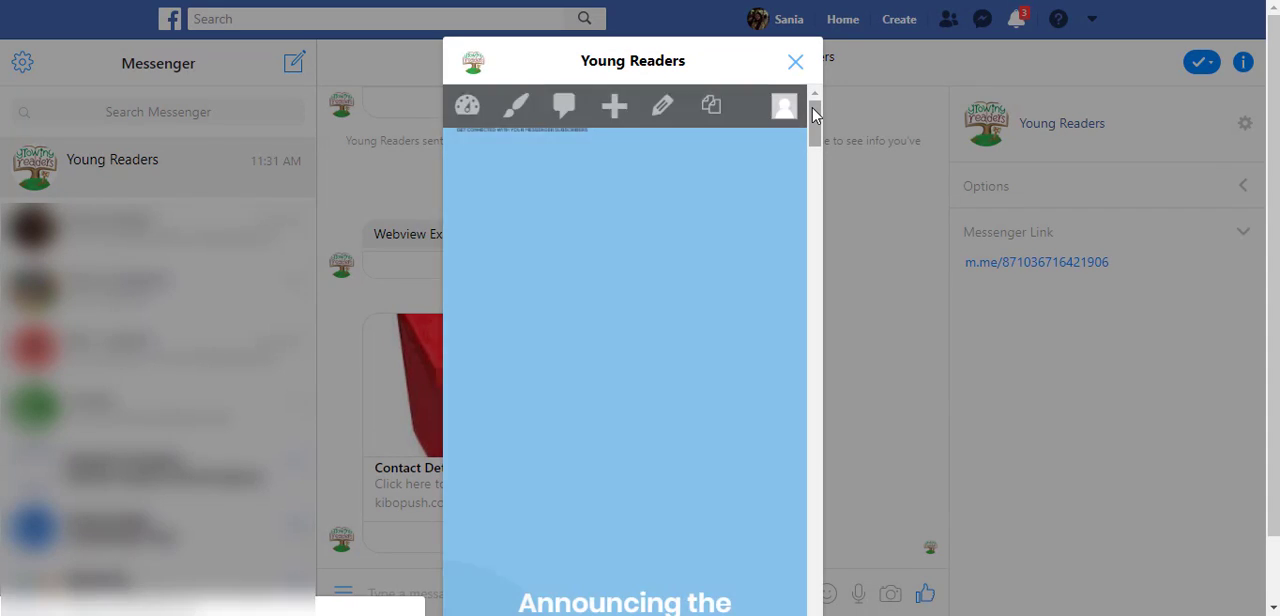
{"action": "left_click_drag", "start_coordinate": [812, 114], "coordinate": [815, 141]}
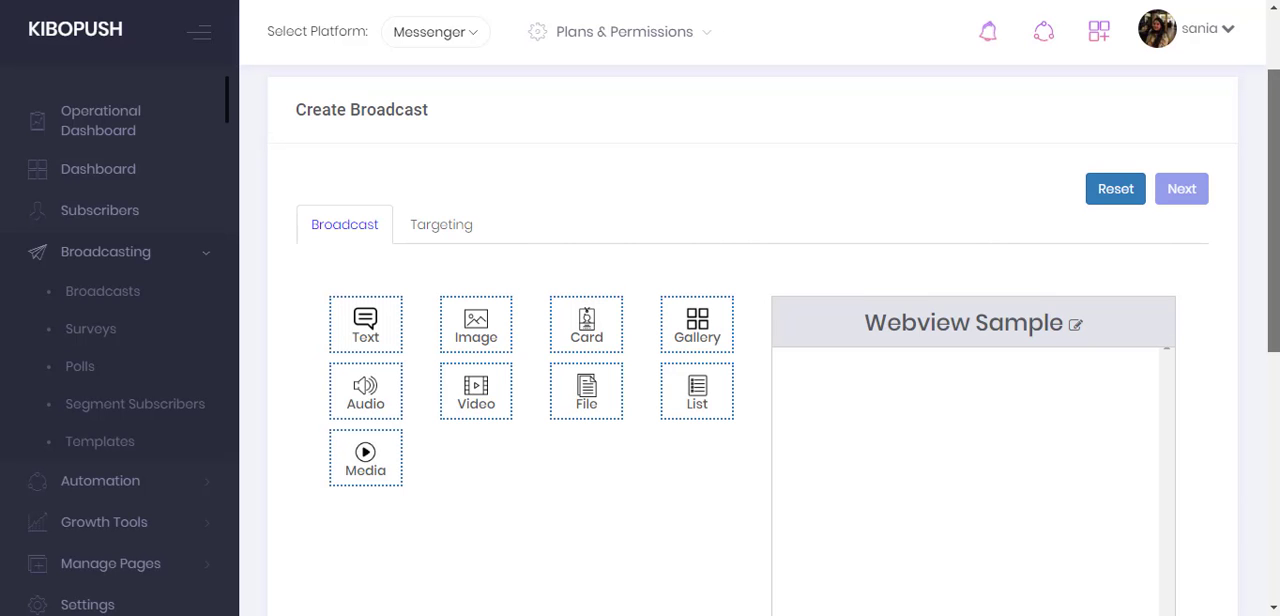
- Back in KiboPush, open the persistent menu settings under page management and choose the Young Readers page
{"action": "scroll", "coordinate": [571, 191], "scroll_direction": "down", "scroll_amount": 2}
{"action": "left_click", "coordinate": [170, 262]}
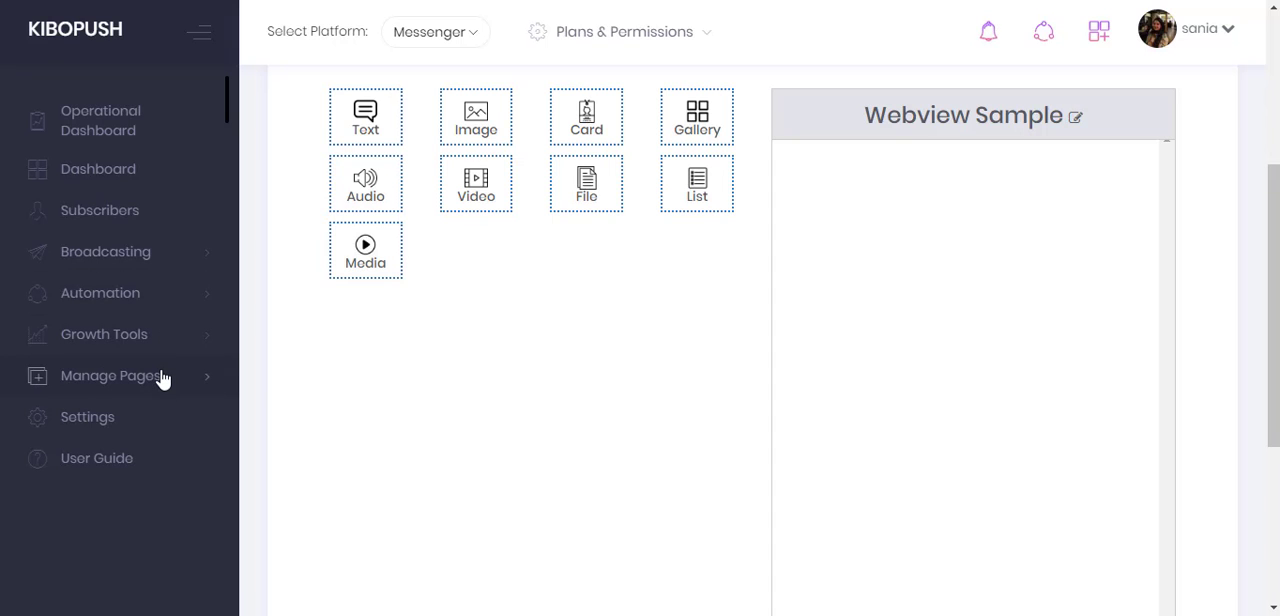
{"action": "left_click", "coordinate": [161, 378]}
{"action": "left_click", "coordinate": [156, 455]}
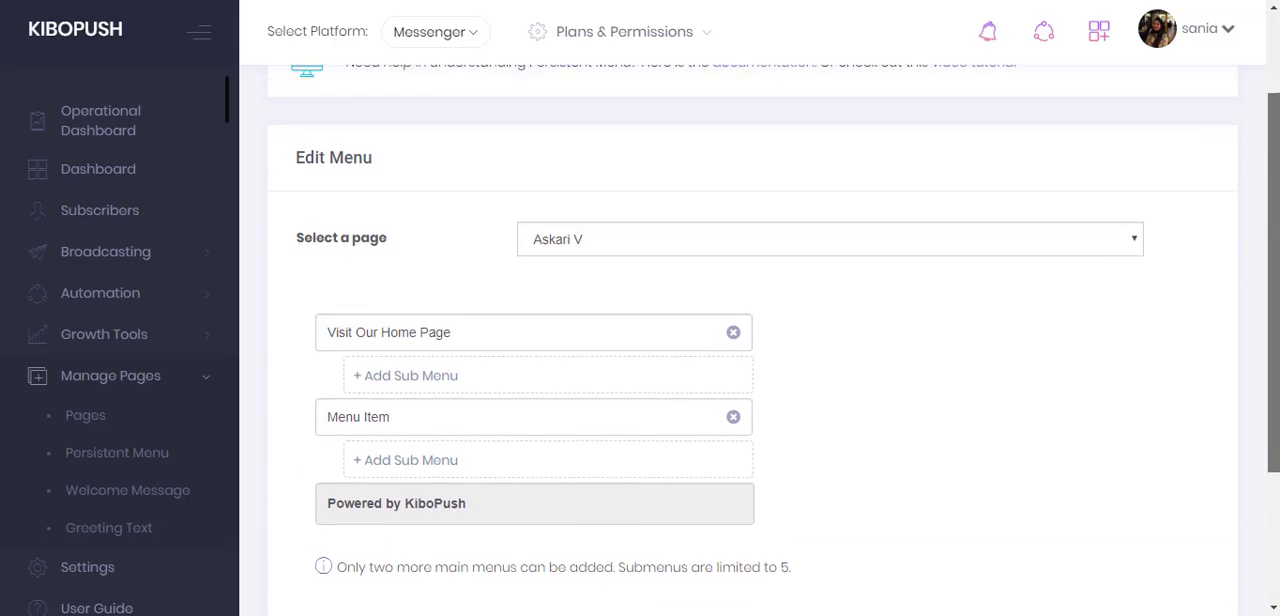
{"action": "left_click", "coordinate": [989, 249]}
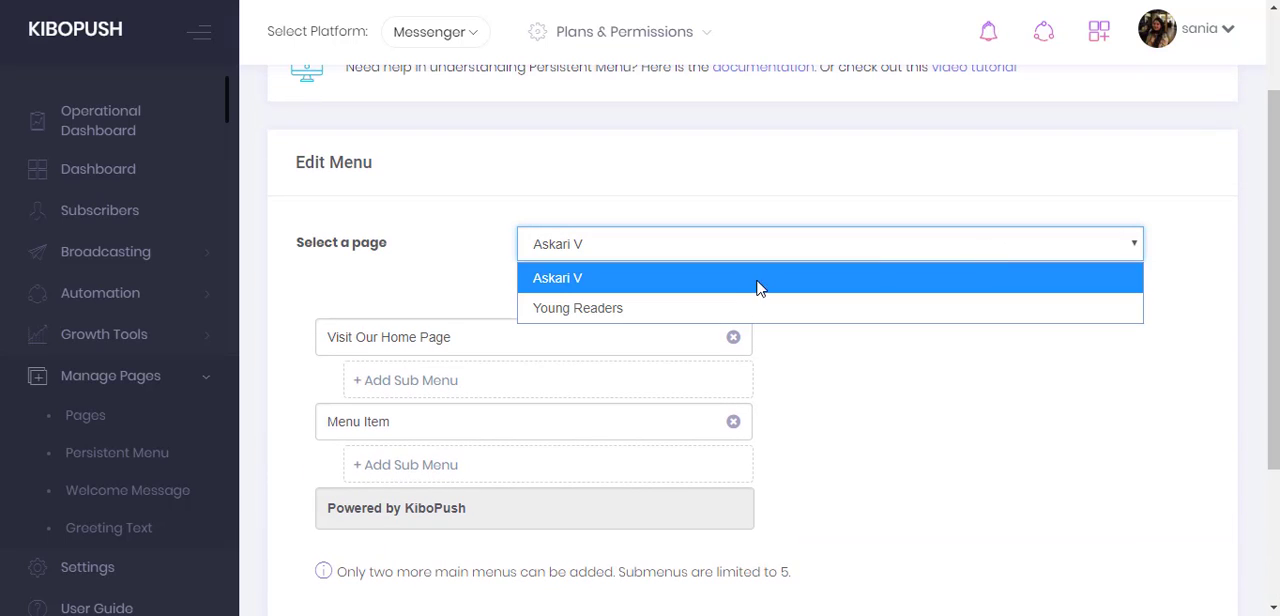
{"action": "left_click", "coordinate": [714, 306]}
- Rename the first menu item of the persistent menu to "Visit Our Home Page"
{"action": "left_click", "coordinate": [340, 333]}
{"action": "key", "text": "ctrl+a"}
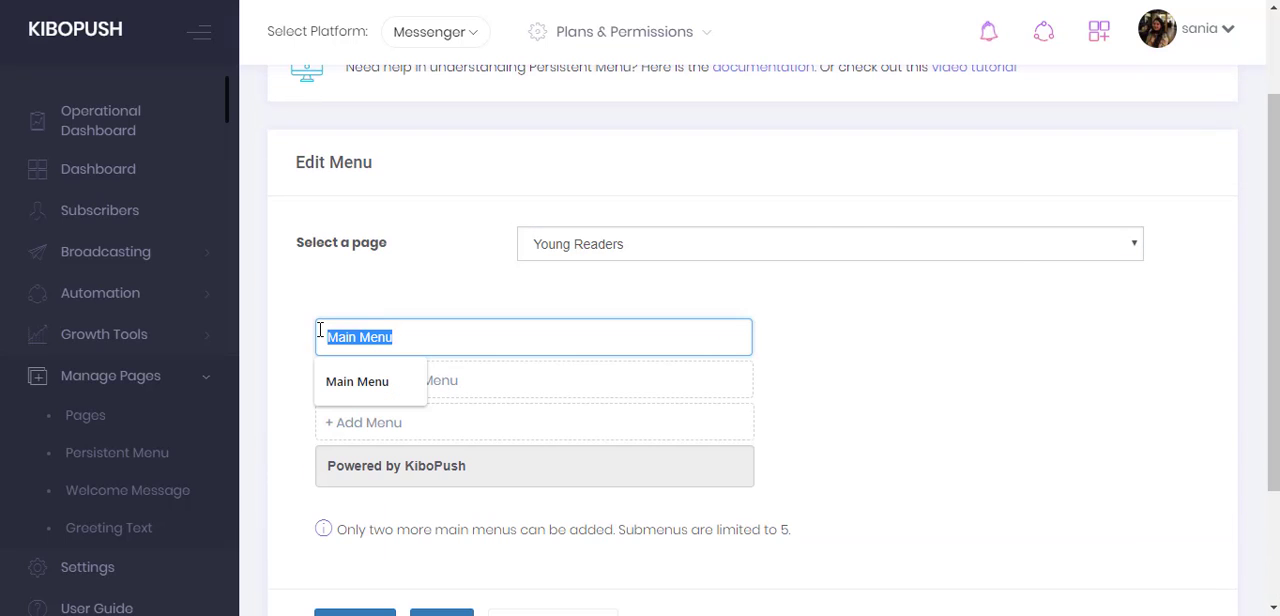
{"action": "key", "text": "BackSpace"}
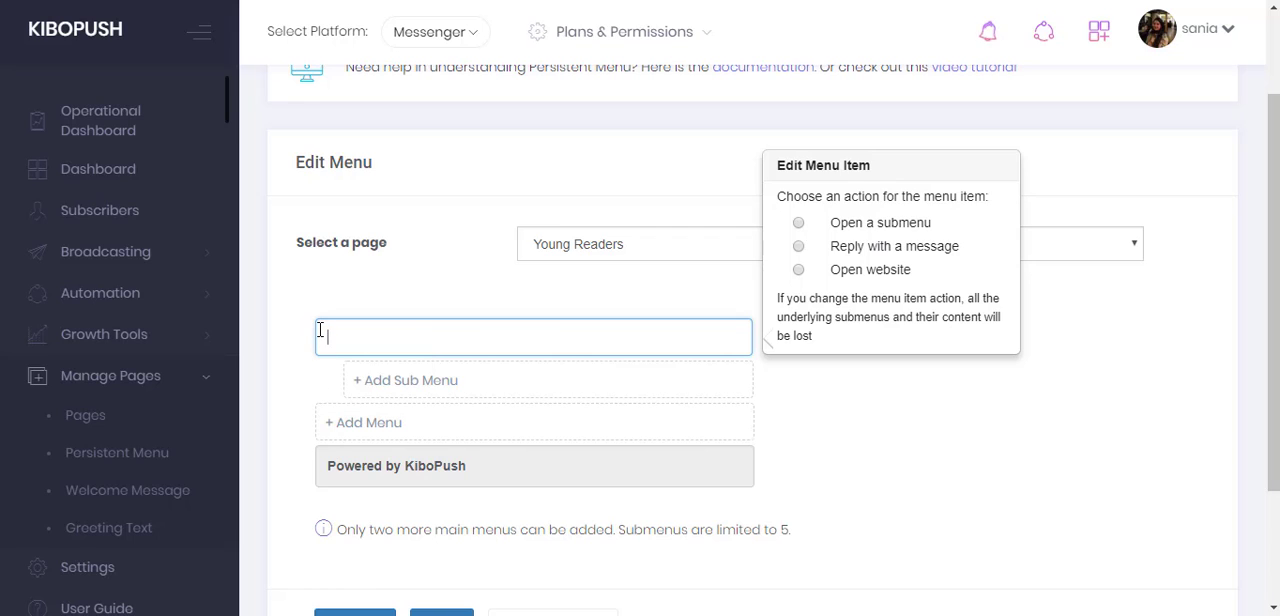
{"action": "type", "text": "Visit Our Home Page"}
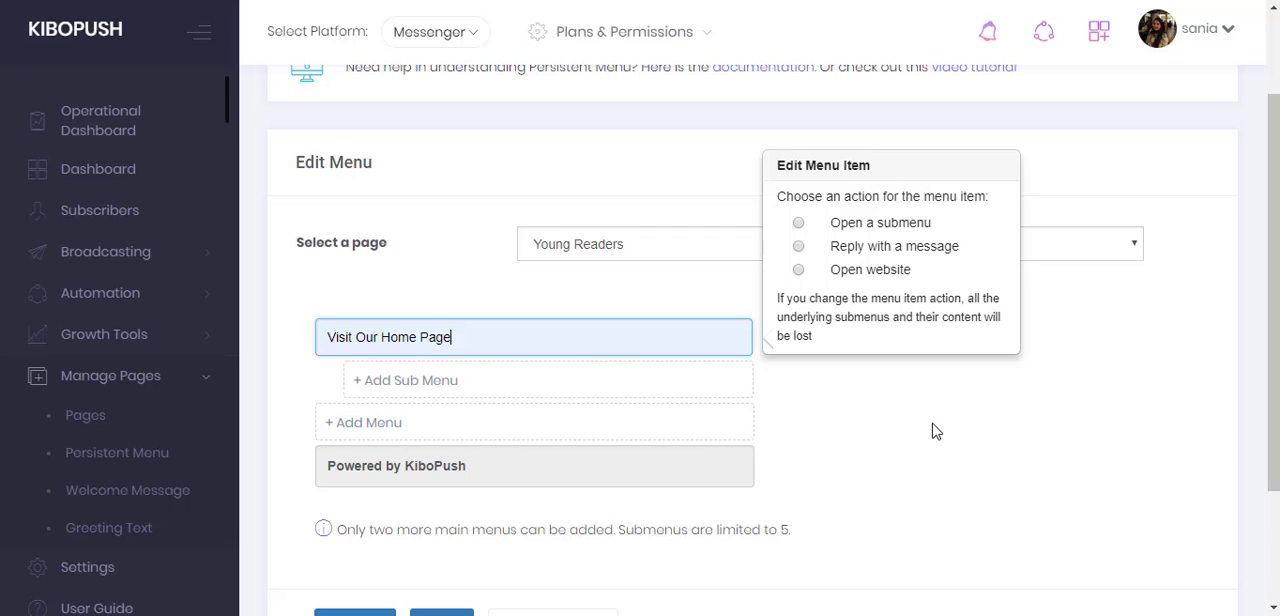
{"action": "left_click", "coordinate": [935, 431]}
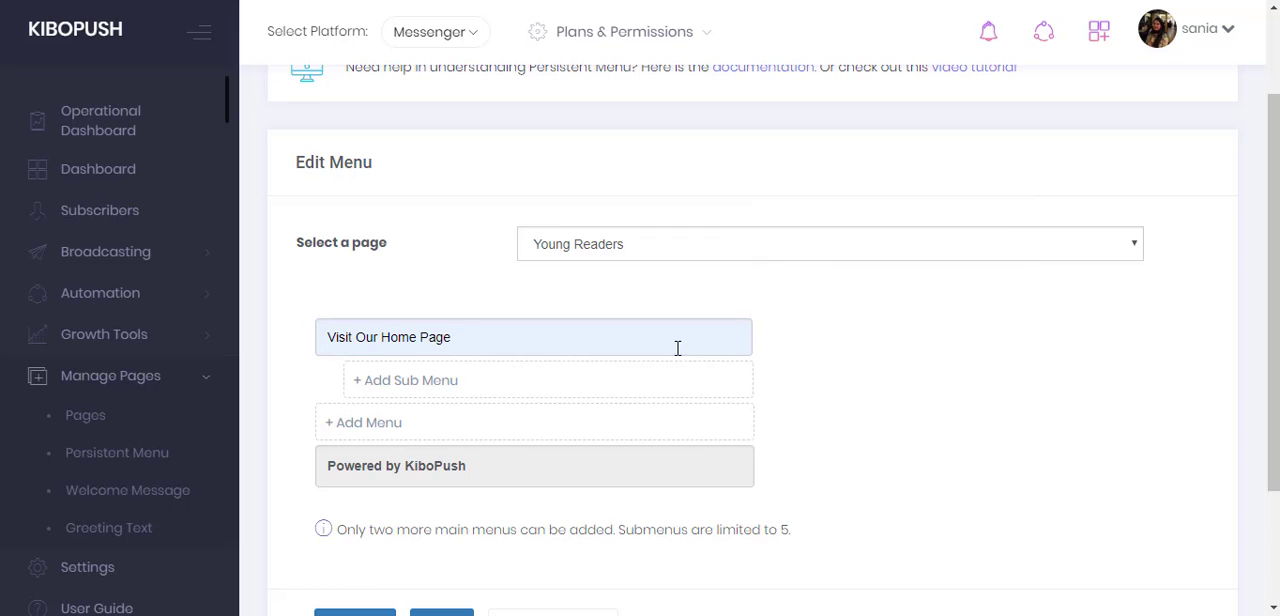
{"action": "left_click", "coordinate": [646, 344]}
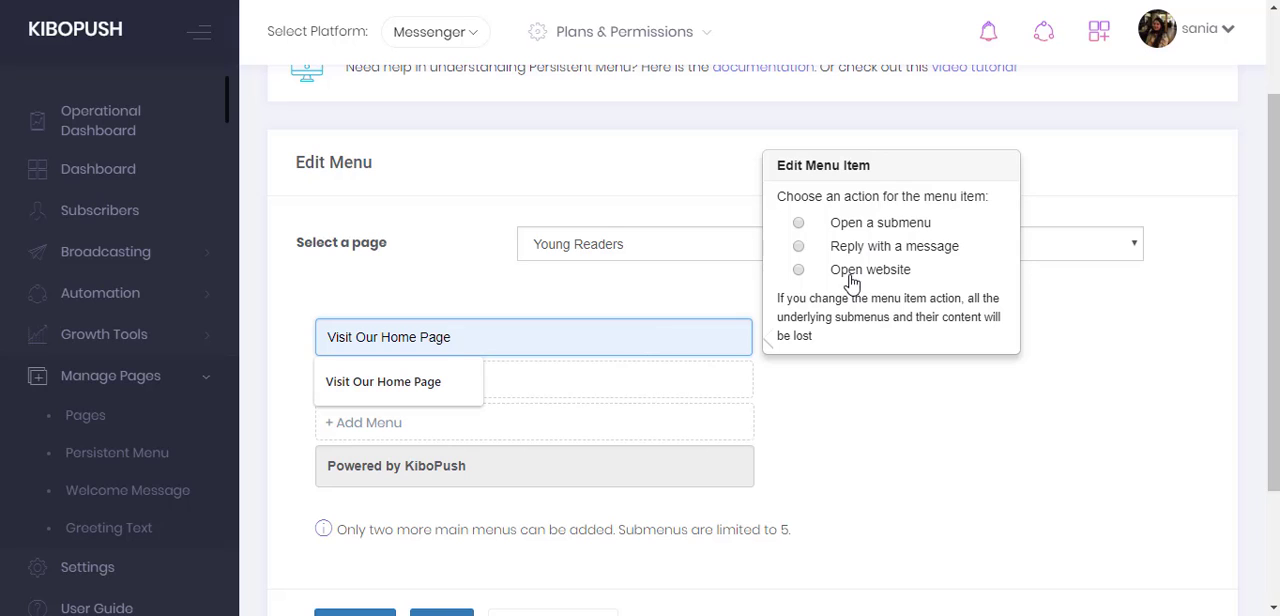
{"action": "left_click", "coordinate": [798, 269]}
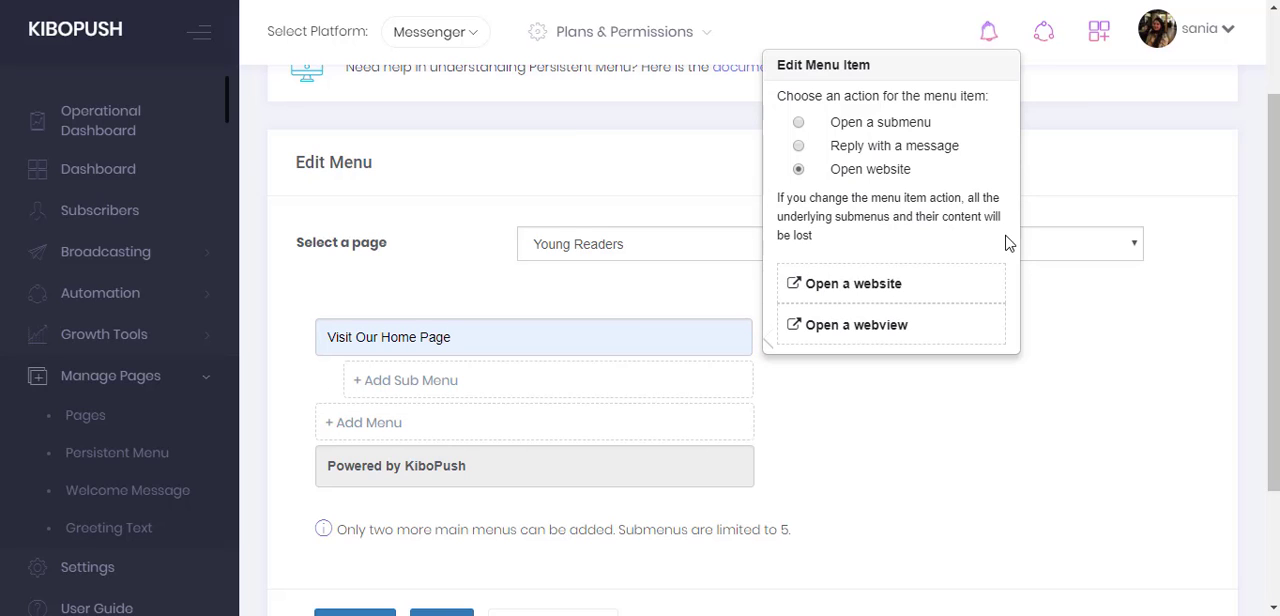
{"action": "left_click", "coordinate": [890, 338]}
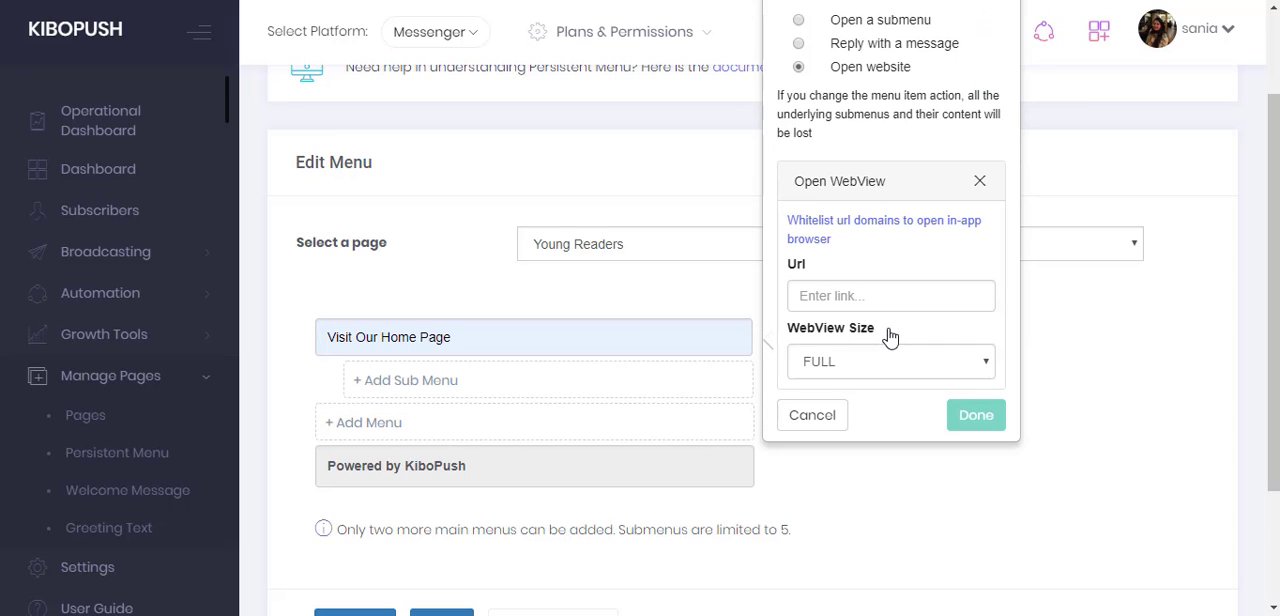
{"action": "left_click", "coordinate": [847, 290]}
{"action": "type", "text": "https:/"}
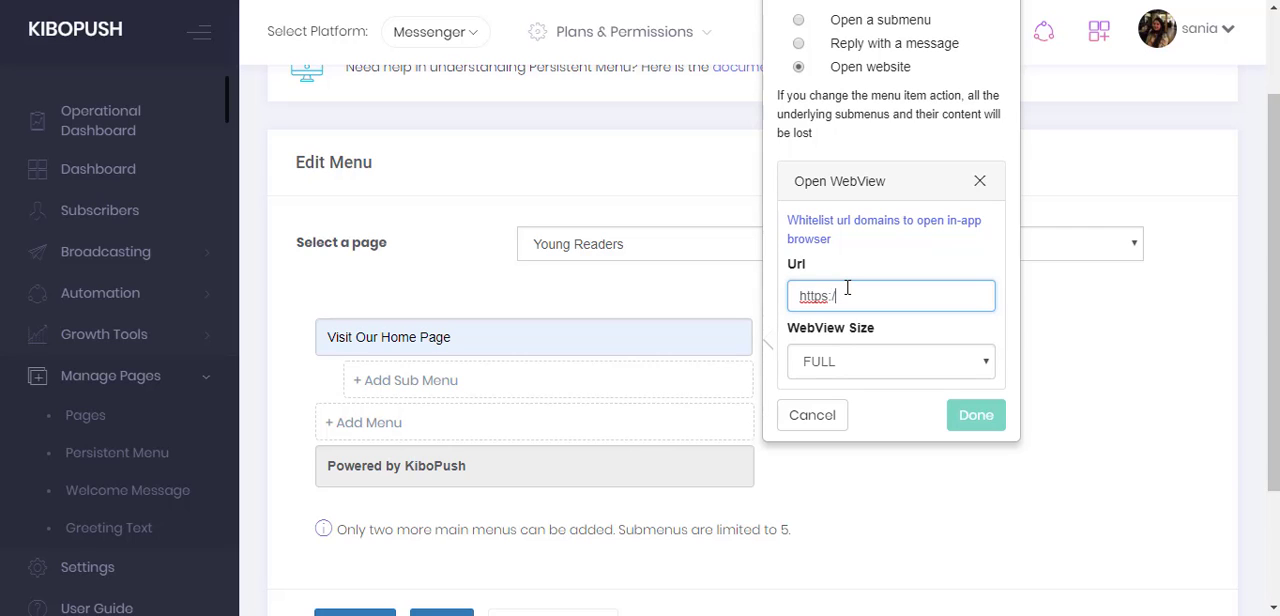
{"action": "type", "text": "/kibopush.com"}
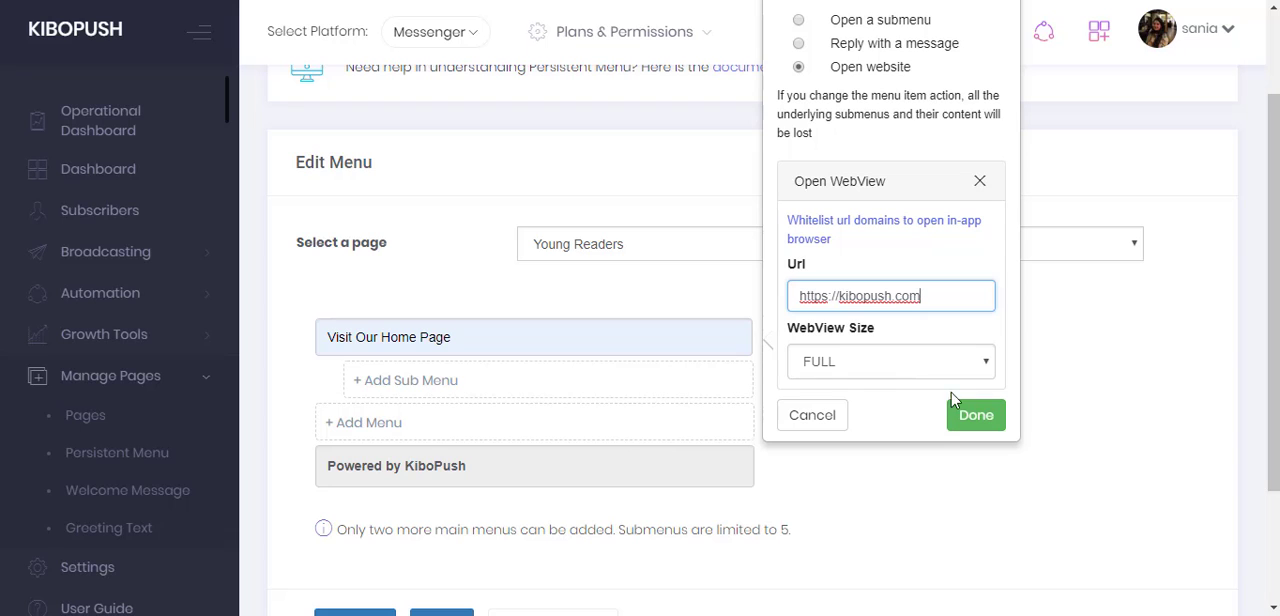
{"action": "left_click", "coordinate": [974, 416]}
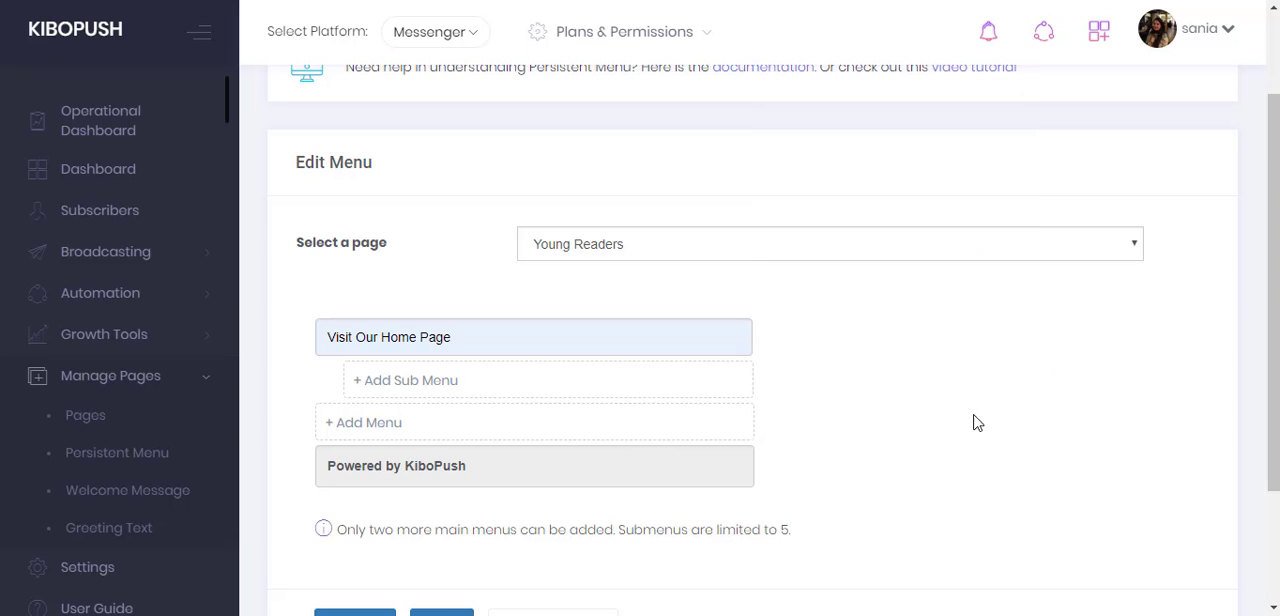
{"action": "scroll", "coordinate": [972, 422], "scroll_direction": "down", "scroll_amount": 3}
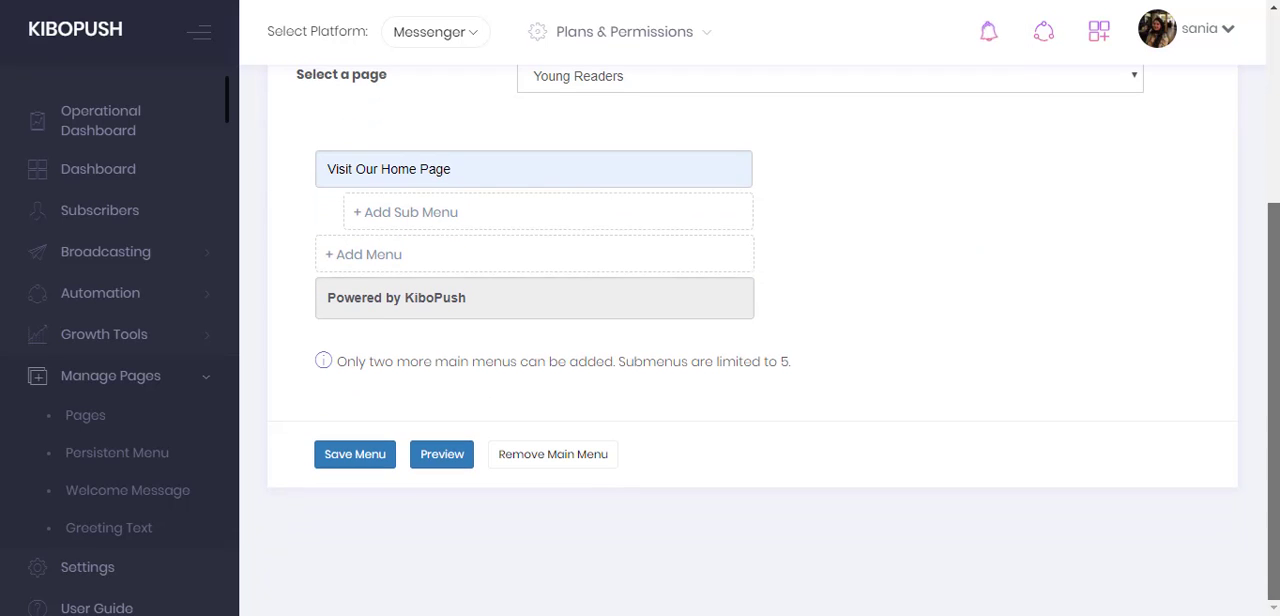
{"action": "left_click", "coordinate": [388, 456]}
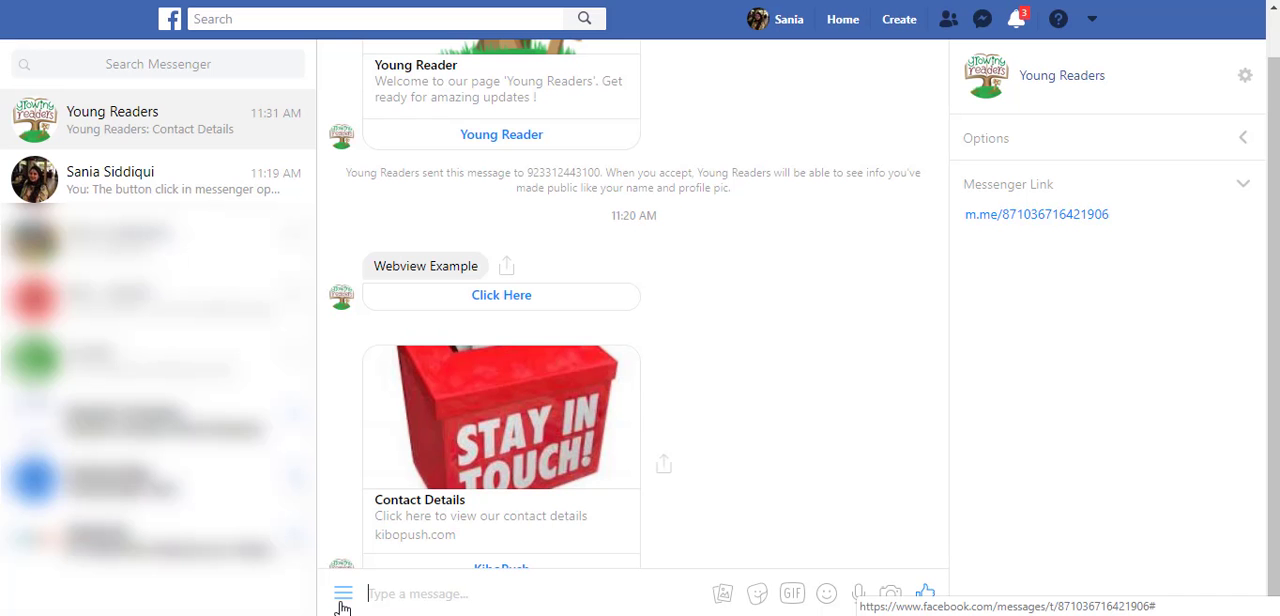
- In the Young Readers conversation in Messenger, open "Visit Our Home Page" from the persistent menu and view its webview page
{"action": "left_click", "coordinate": [343, 596]}
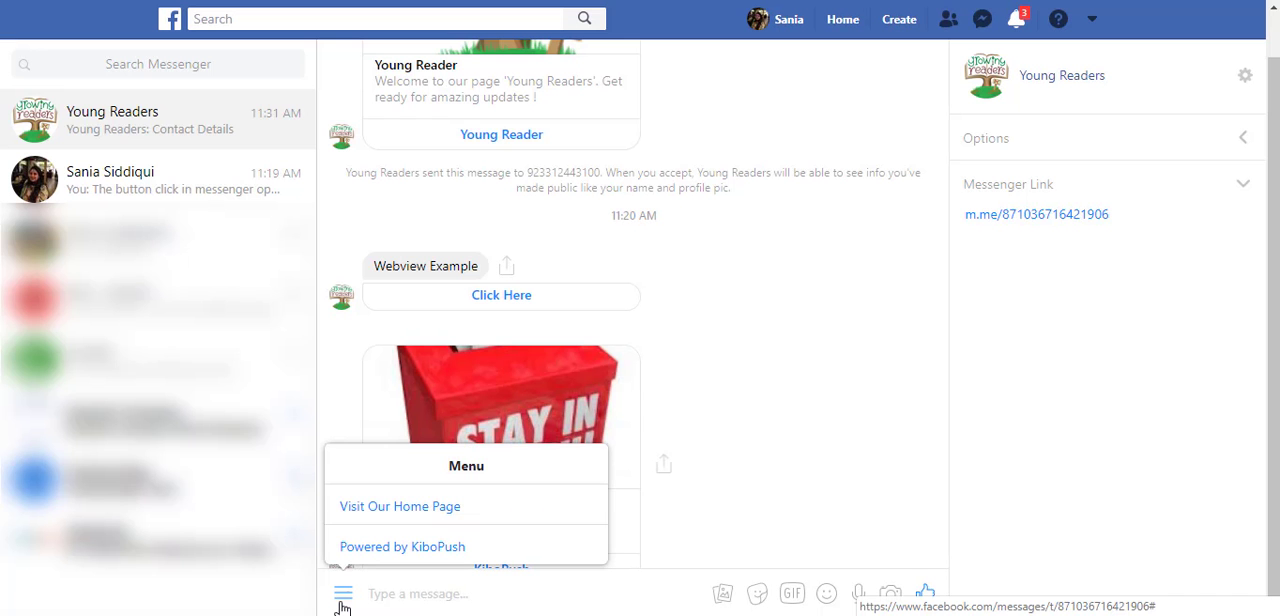
{"action": "left_click", "coordinate": [441, 516]}
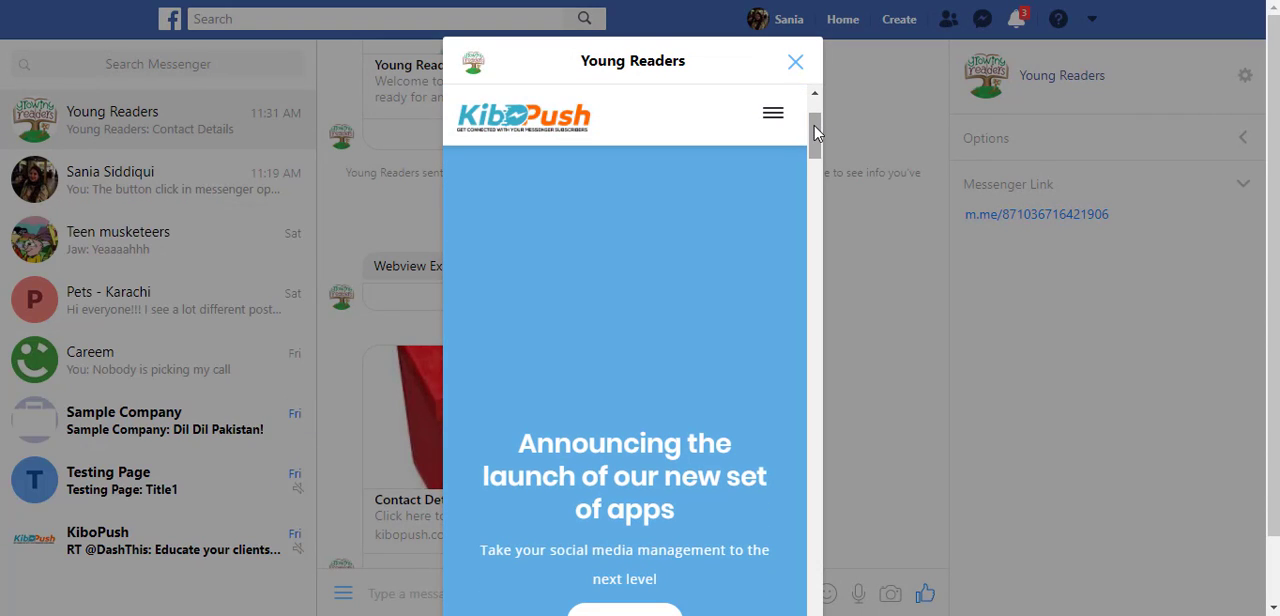
{"action": "left_click_drag", "start_coordinate": [815, 133], "coordinate": [817, 152]}
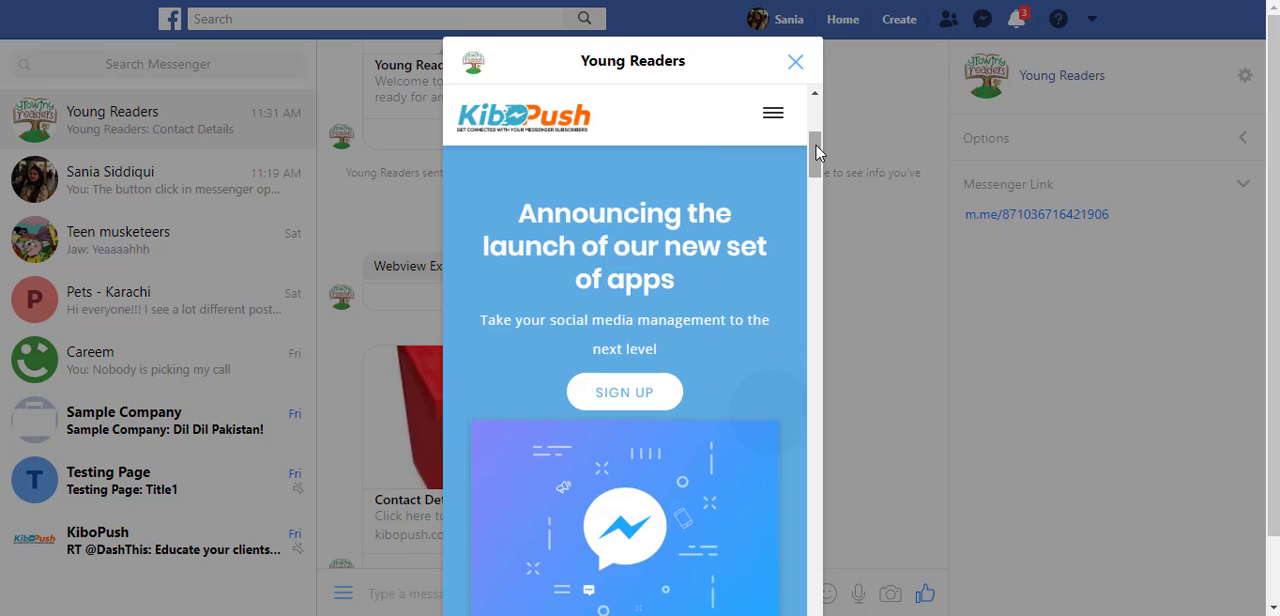